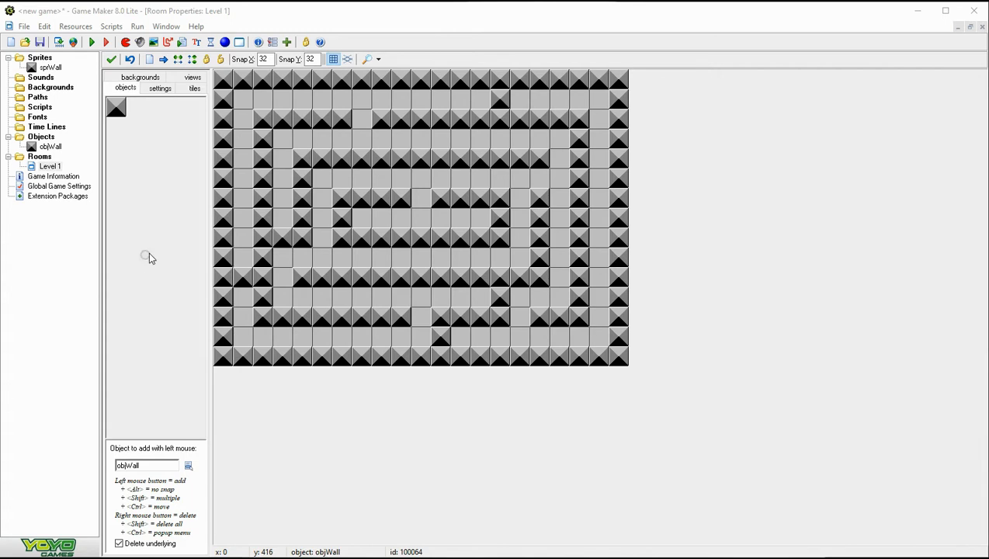
# Step: Create a sprite named sprHero using the hero-1 image from the Maze resources folder
pyautogui.click(125, 42)
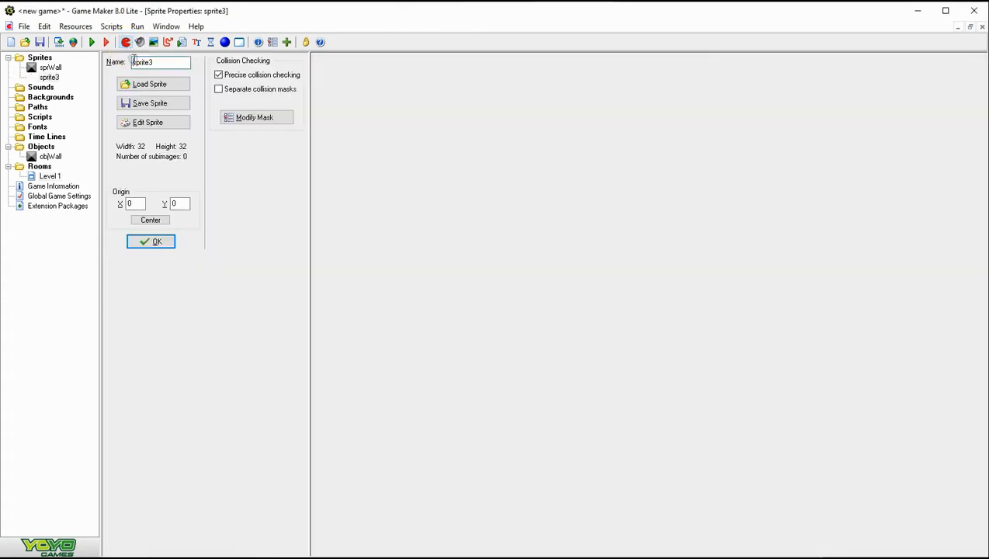
pyautogui.click(161, 62)
pyautogui.press('BackSpace')
pyautogui.write('Hero')
pyautogui.click(178, 85)
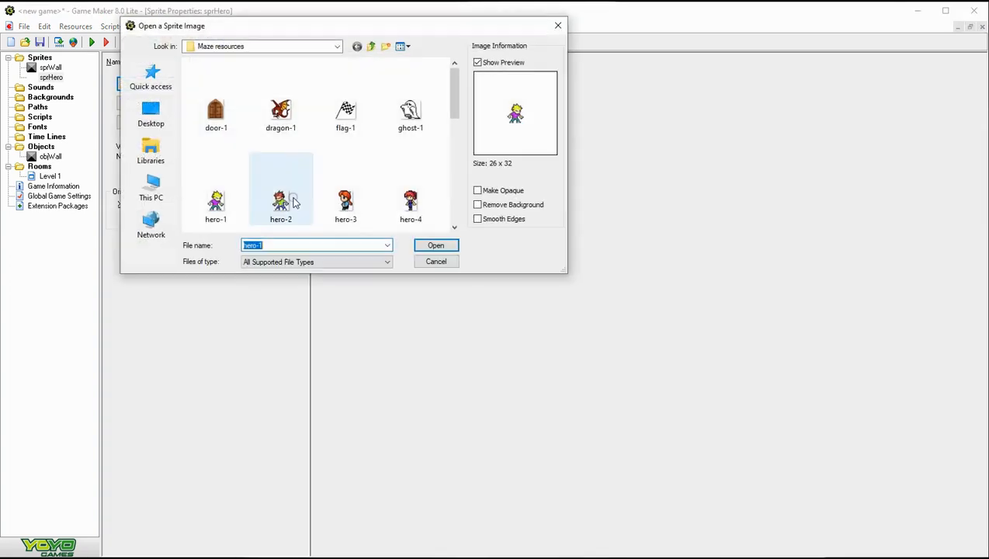
pyautogui.click(214, 204)
pyautogui.doubleClick(212, 199)
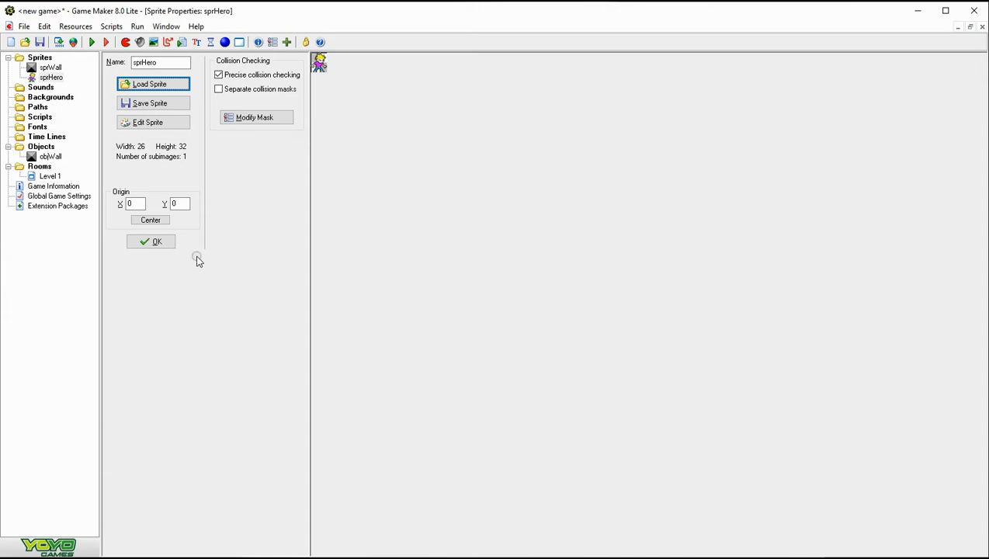
pyautogui.click(160, 242)
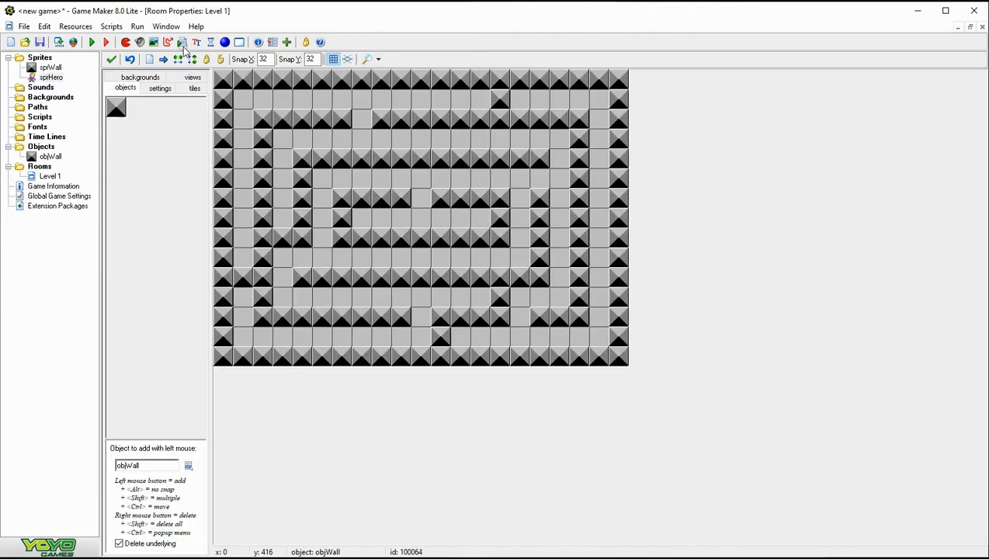
# Step: Create an object named objHero and assign the sprHero sprite to it
pyautogui.click(224, 42)
pyautogui.click(167, 87)
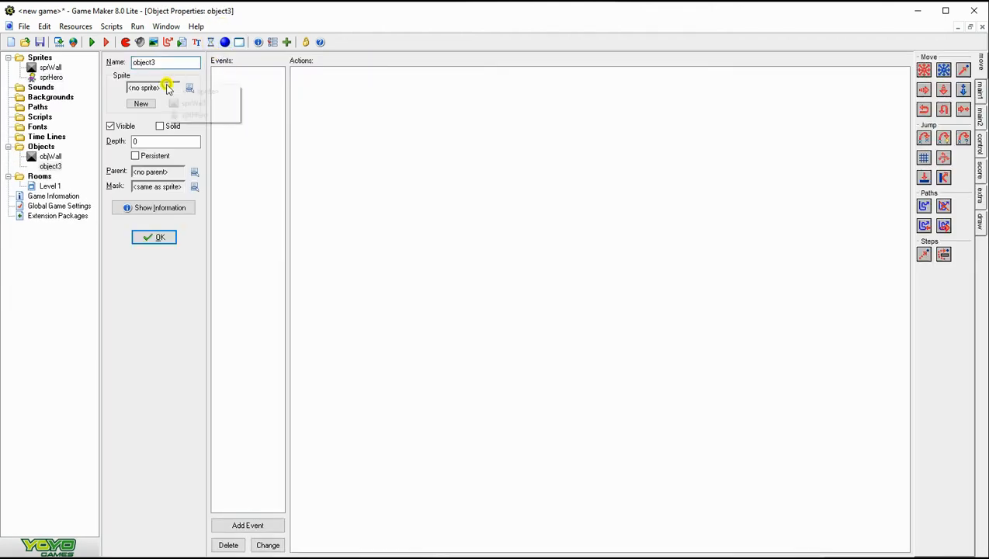
pyautogui.click(190, 115)
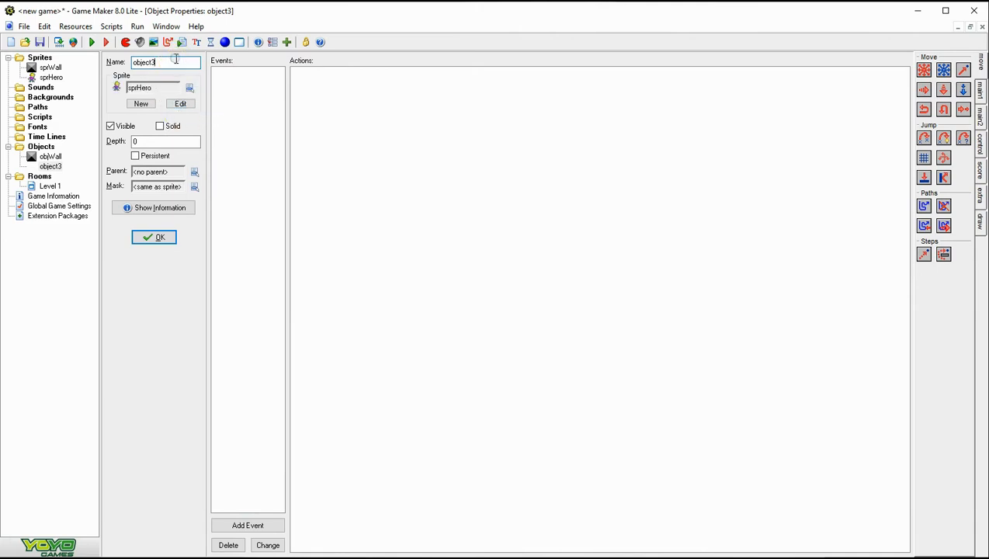
pyautogui.press('BackSpace')
pyautogui.press('BackSpace')
pyautogui.press('BackSpace')
pyautogui.press('BackSpace')
pyautogui.write('Hero')
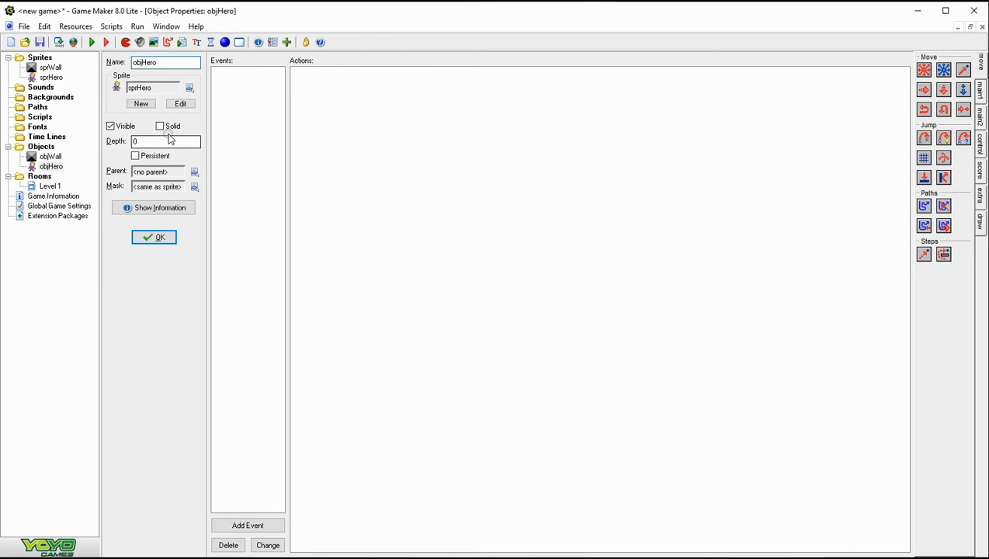
pyautogui.click(155, 236)
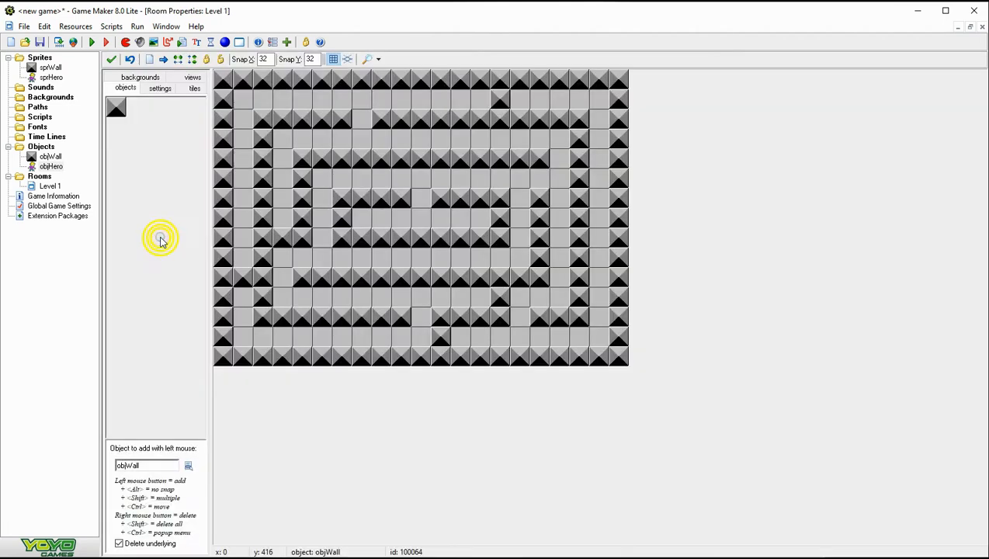
# Step: Place one objHero instance in the bottom-left open cell of the Level 1 maze
pyautogui.click(134, 197)
pyautogui.click(157, 216)
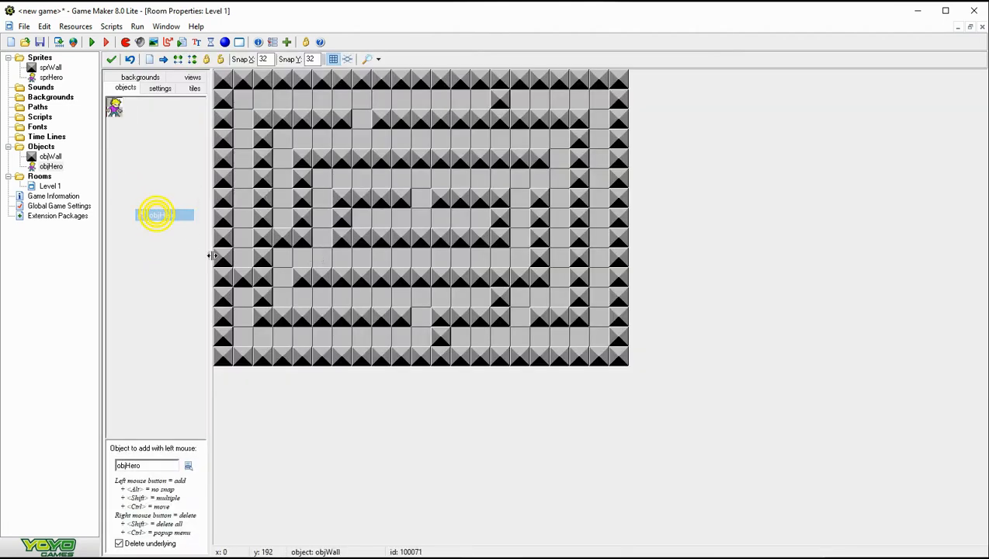
pyautogui.click(242, 336)
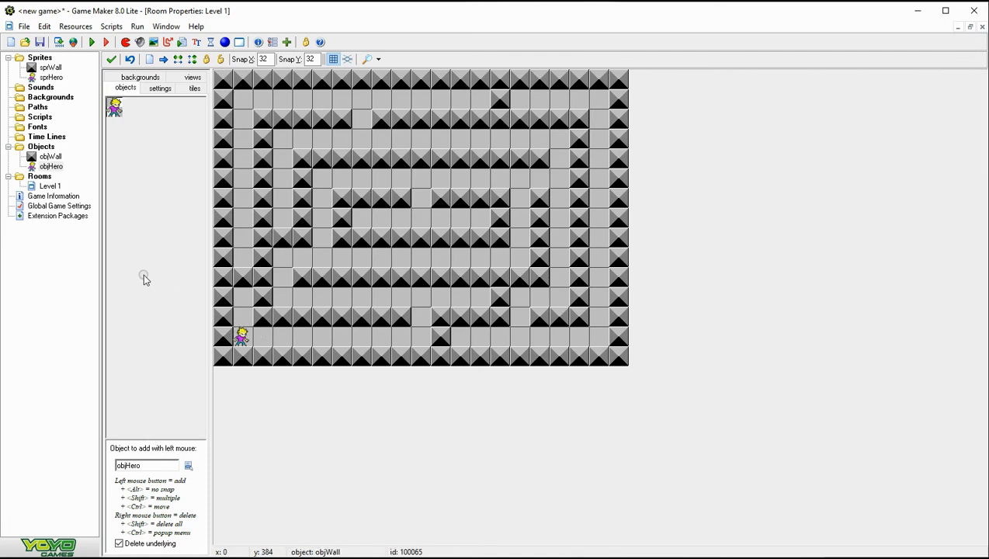
# Step: Add a Key Press event for <Right> to the objHero object
pyautogui.doubleClick(52, 168)
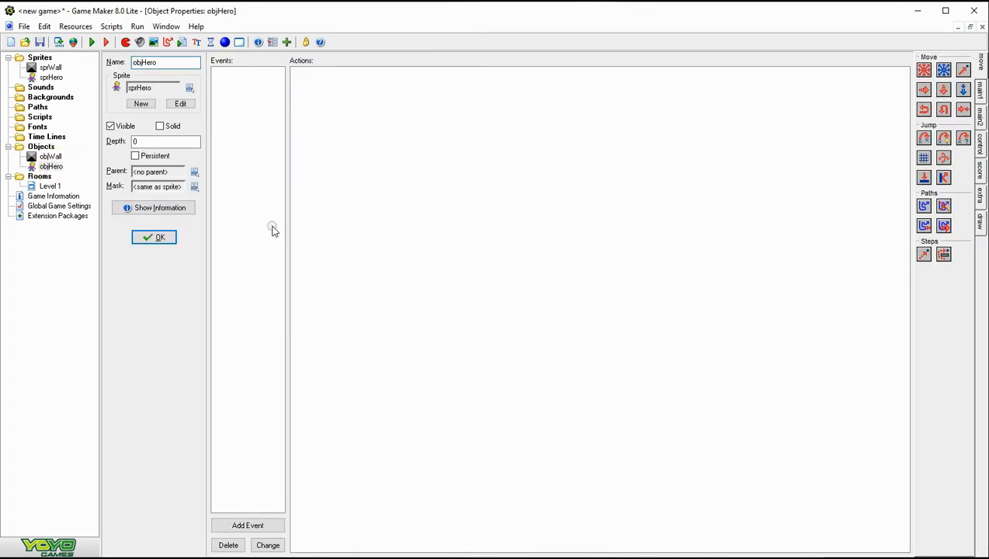
pyautogui.click(247, 525)
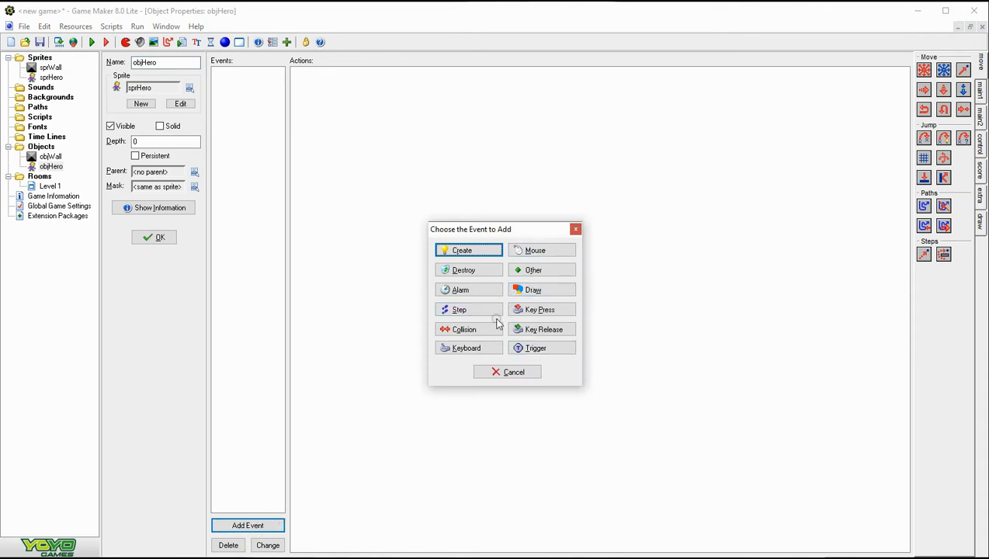
pyautogui.click(554, 315)
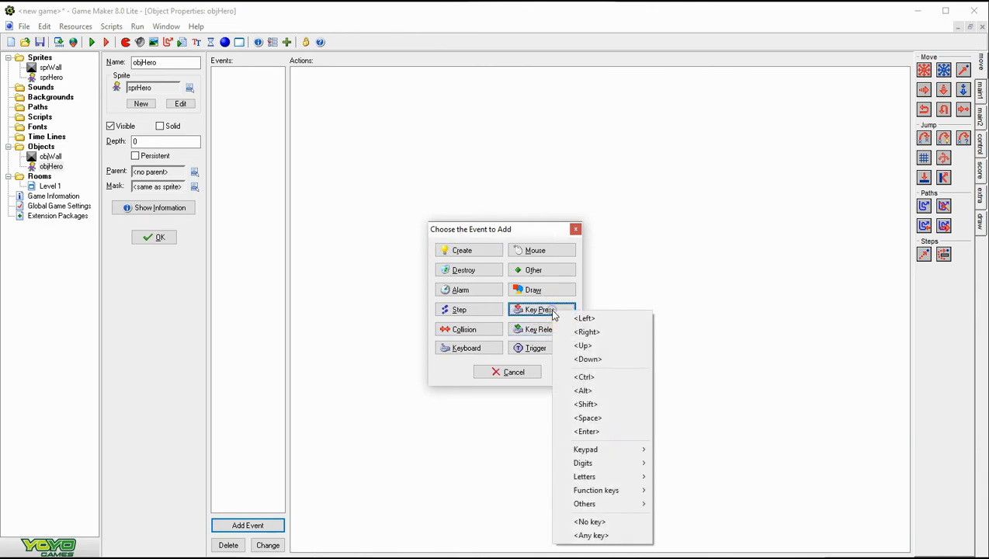
pyautogui.click(587, 332)
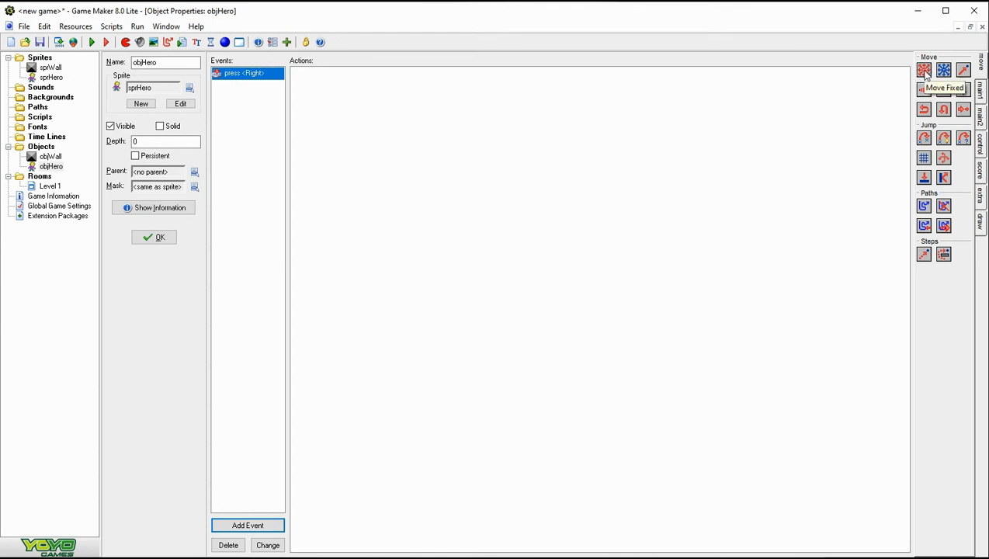
# Step: Add a Move Fixed action to the <Right> Key Press event with the right direction and speed 5
pyautogui.moveTo(925, 73); pyautogui.dragTo(587, 183)
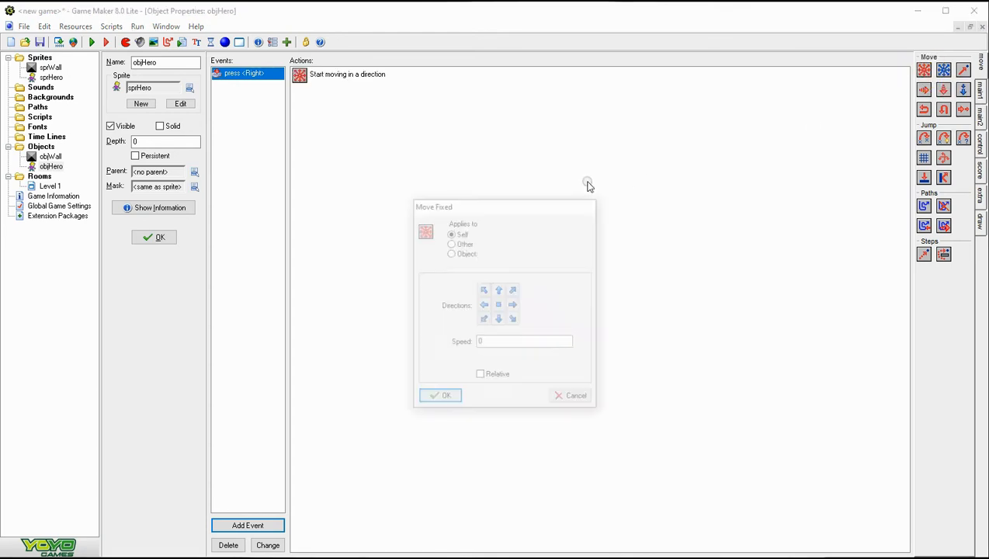
pyautogui.click(513, 305)
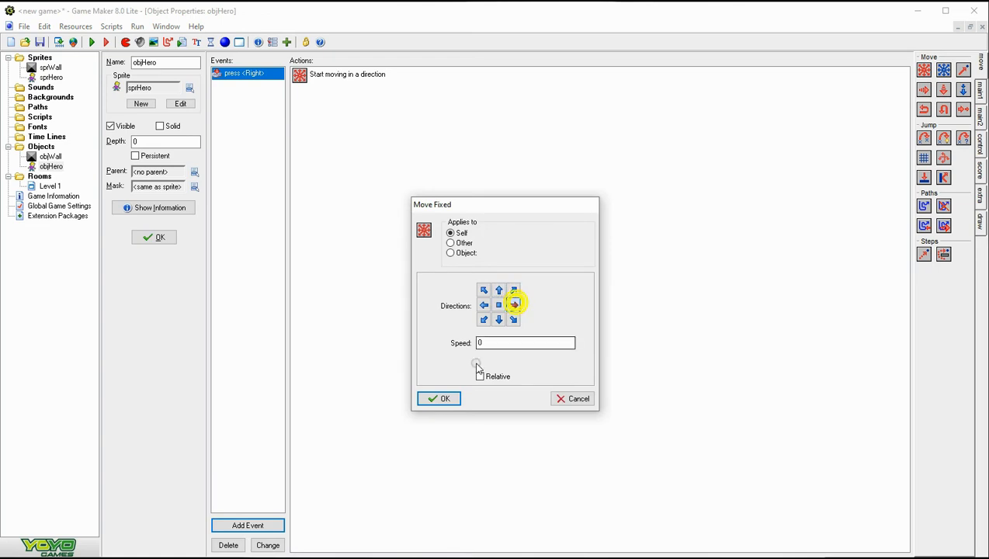
pyautogui.click(478, 344)
pyautogui.moveTo(512, 346); pyautogui.dragTo(446, 349)
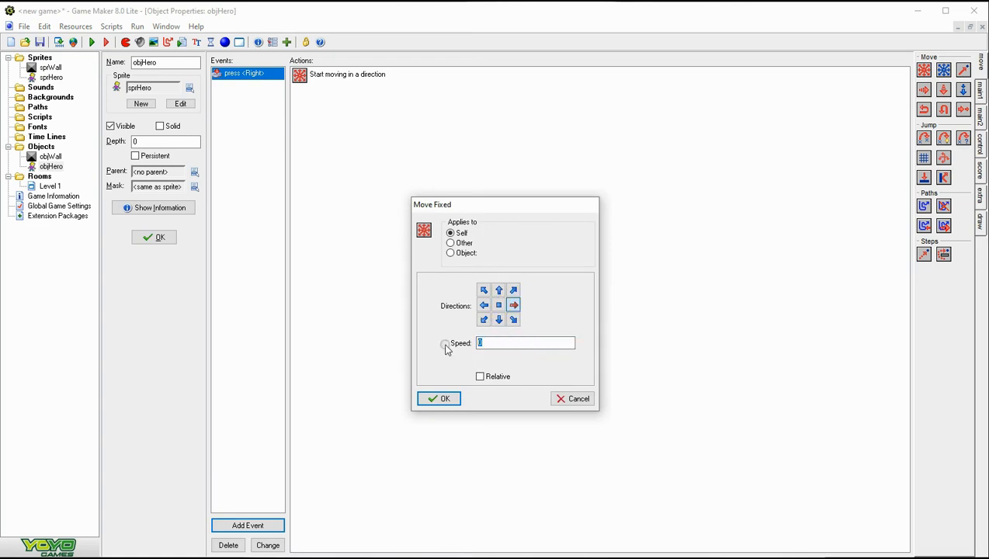
pyautogui.write('5')
pyautogui.click(440, 398)
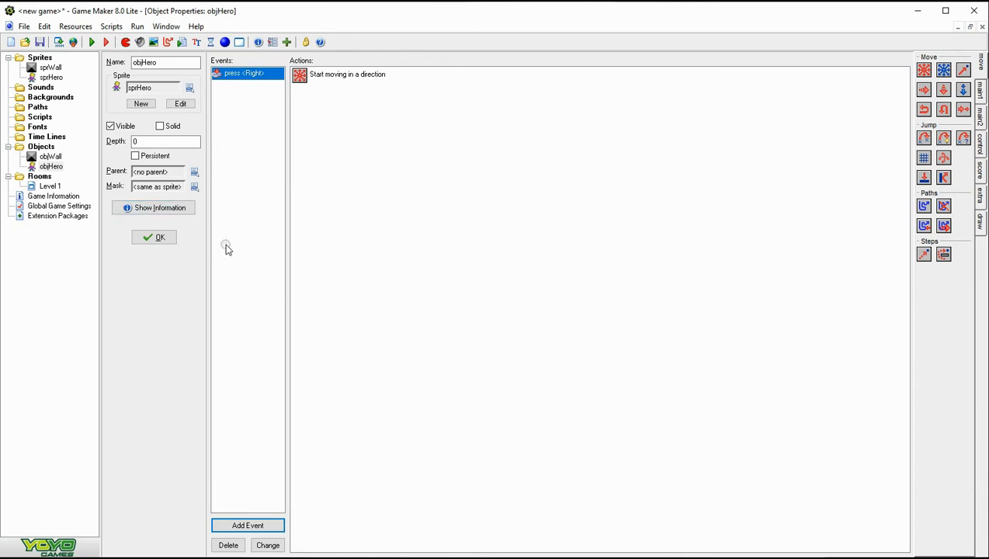
# Step: Run the game, test the hero's rightward movement through the maze, and close the game window
pyautogui.click(91, 43)
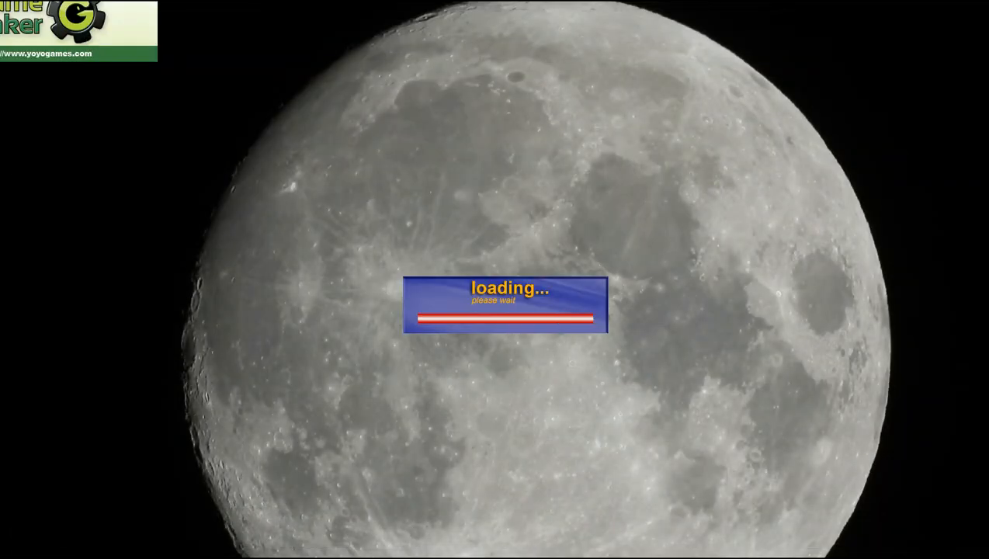
pyautogui.press('Right')
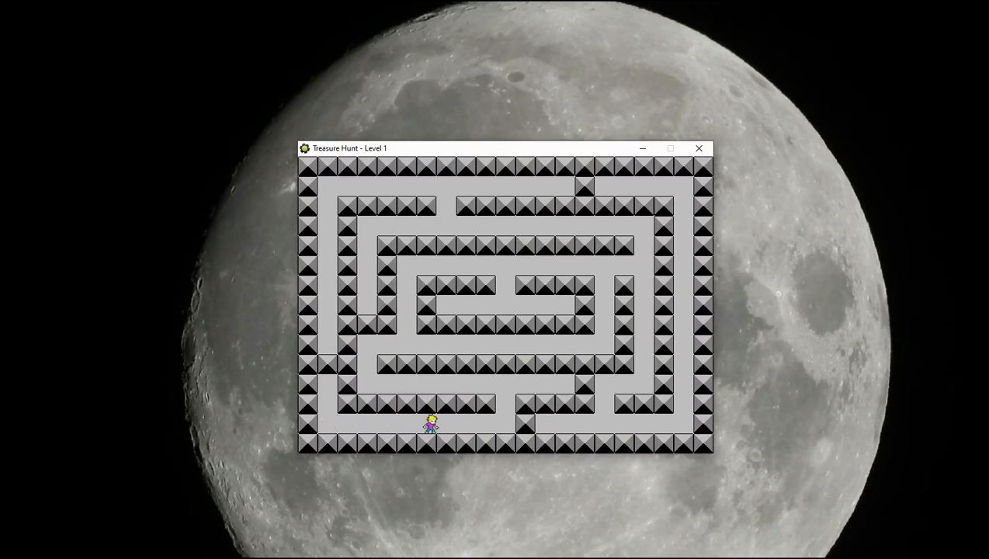
pyautogui.press('Right')
pyautogui.press('Right')
pyautogui.press('Right')
pyautogui.press('Right')
pyautogui.press('Right')
pyautogui.click(704, 149)
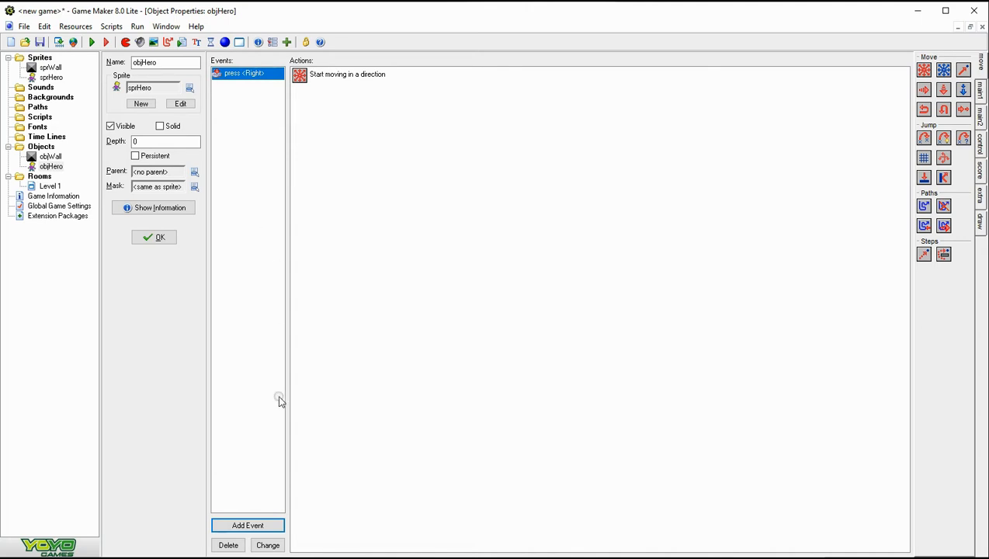
# Step: Add a Key Release event for <Any key> to objHero
pyautogui.click(262, 525)
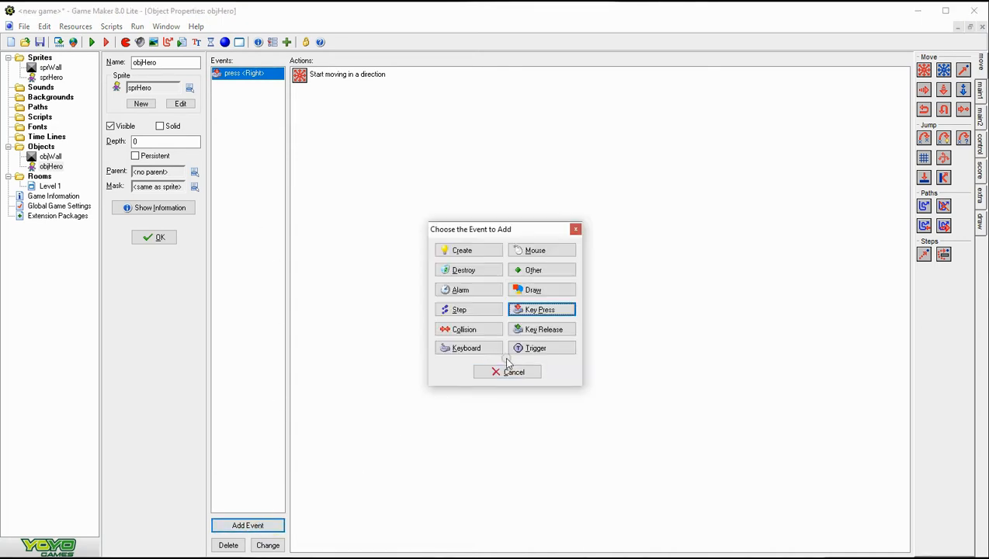
pyautogui.click(536, 331)
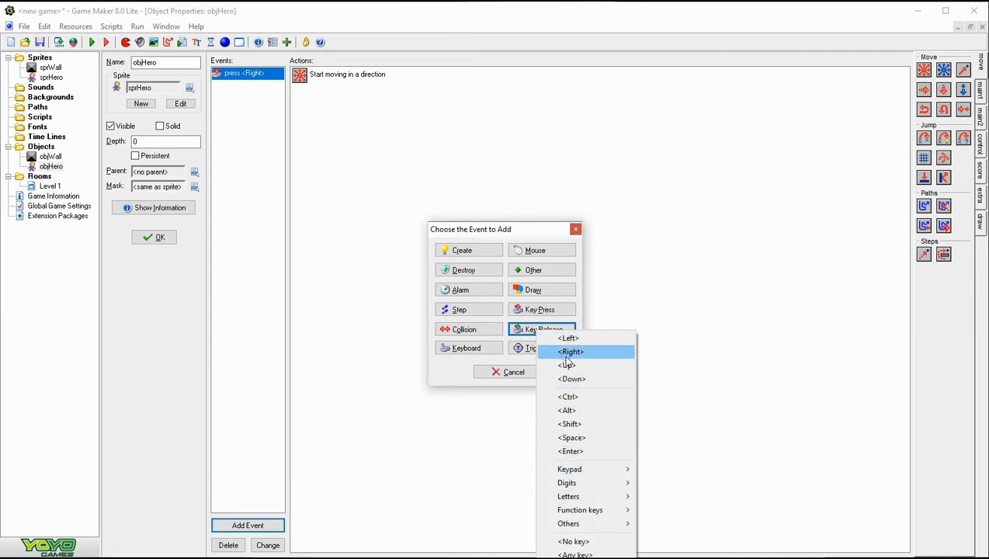
pyautogui.moveTo(578, 513)
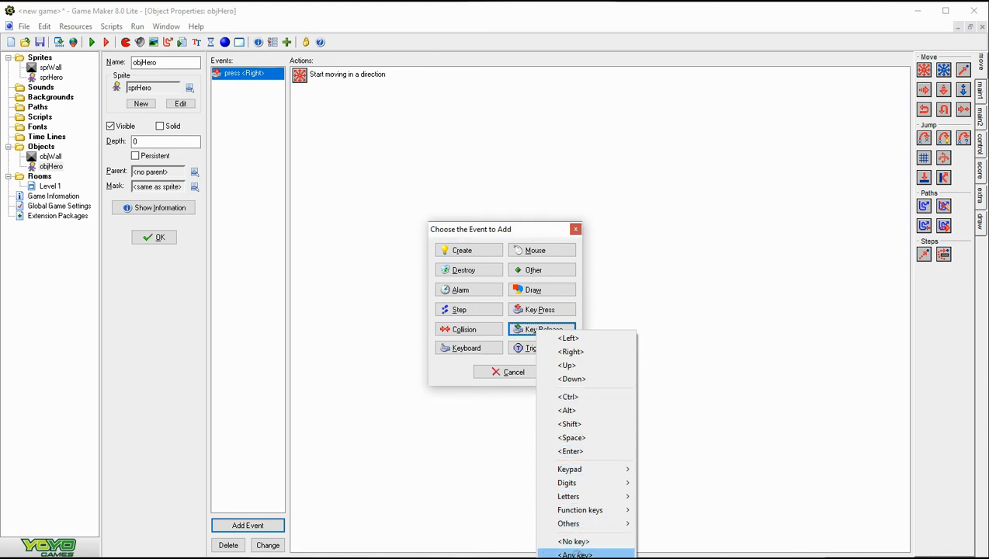
pyautogui.click(575, 554)
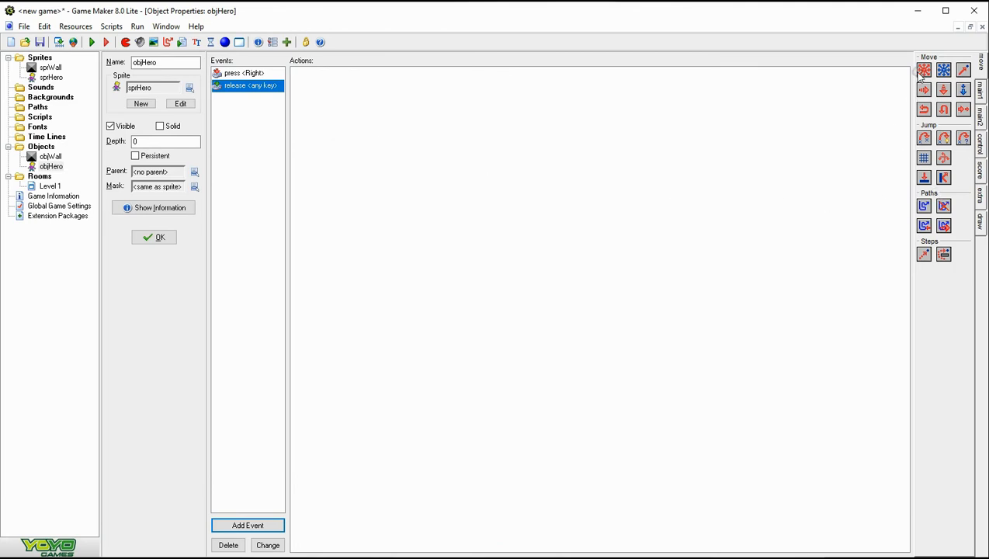
# Step: Add a Move Fixed action to the any-key release event with the centre stop direction and speed 0
pyautogui.moveTo(922, 72); pyautogui.dragTo(564, 173)
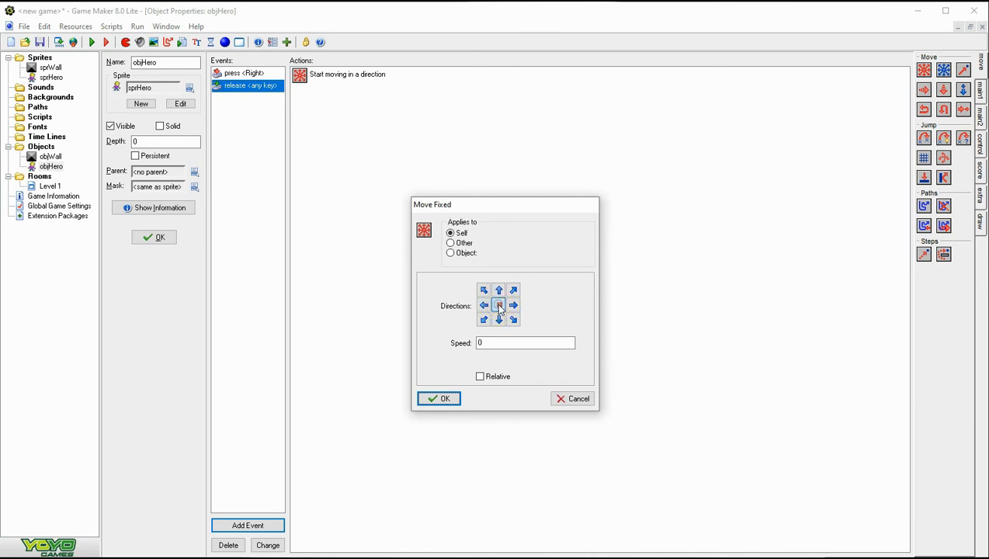
pyautogui.click(500, 309)
pyautogui.click(482, 343)
pyautogui.click(447, 400)
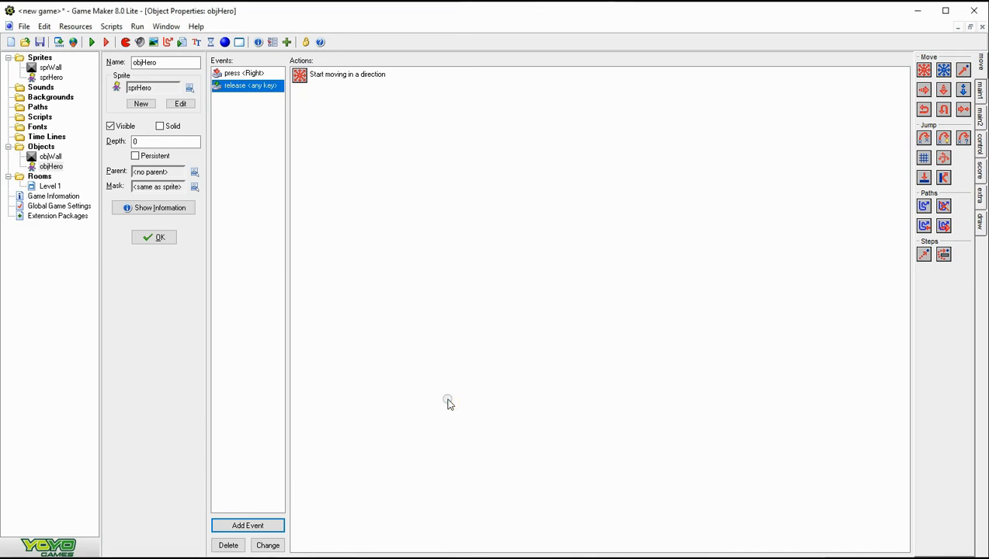
# Step: Run the game again, test whether the hero stops when the movement key is released, and close the game
pyautogui.click(94, 43)
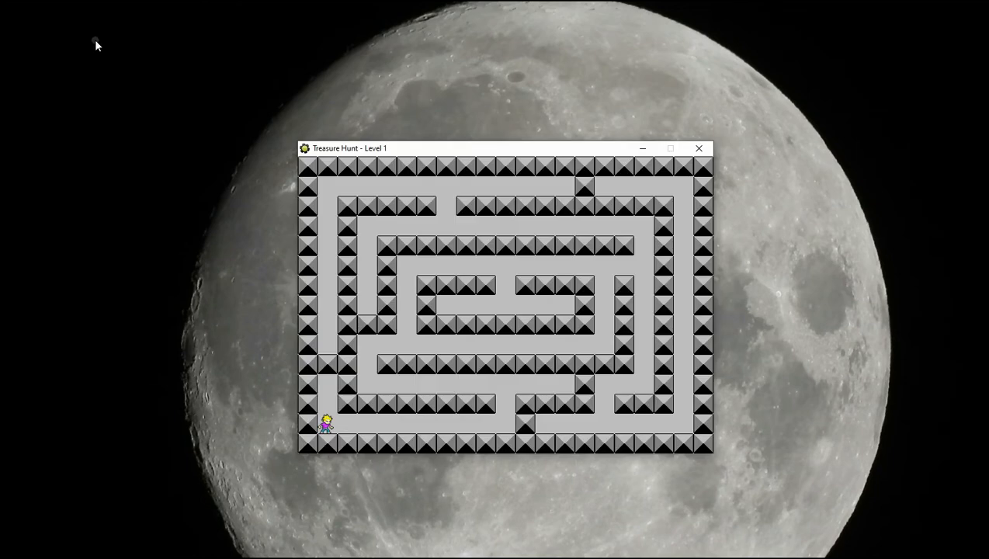
pyautogui.press('Right')
pyautogui.press('Right')
pyautogui.press('Right')
pyautogui.press('Right')
pyautogui.press('Right')
pyautogui.click(690, 153)
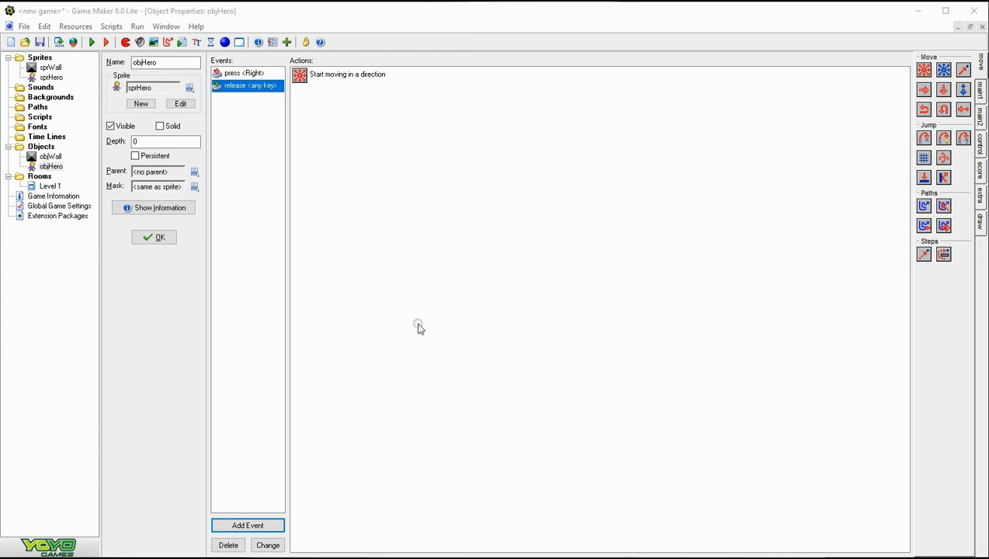
# Step: Add a <Left> Key Press event to objHero with a Move Fixed action set to the left direction at speed 5
pyautogui.click(248, 525)
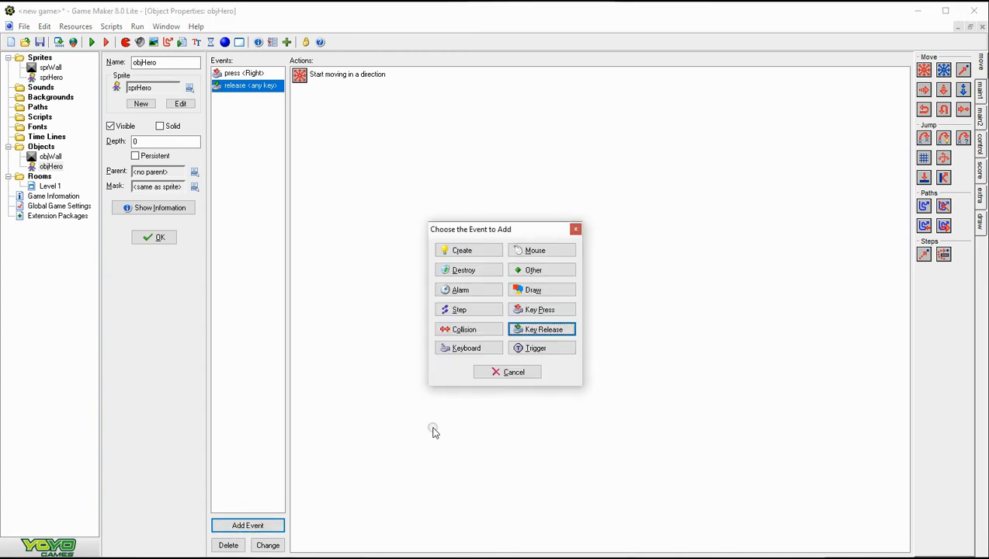
pyautogui.click(533, 311)
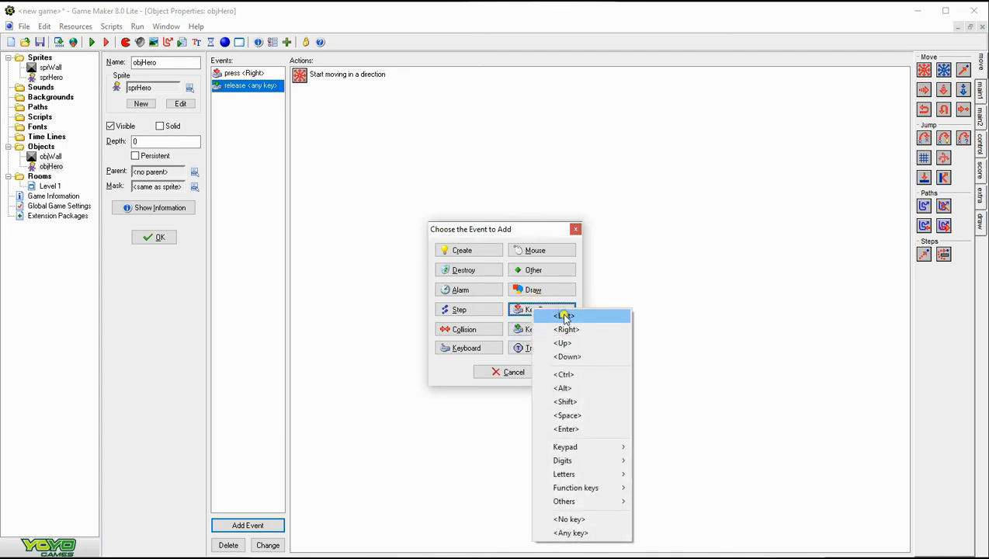
pyautogui.click(564, 315)
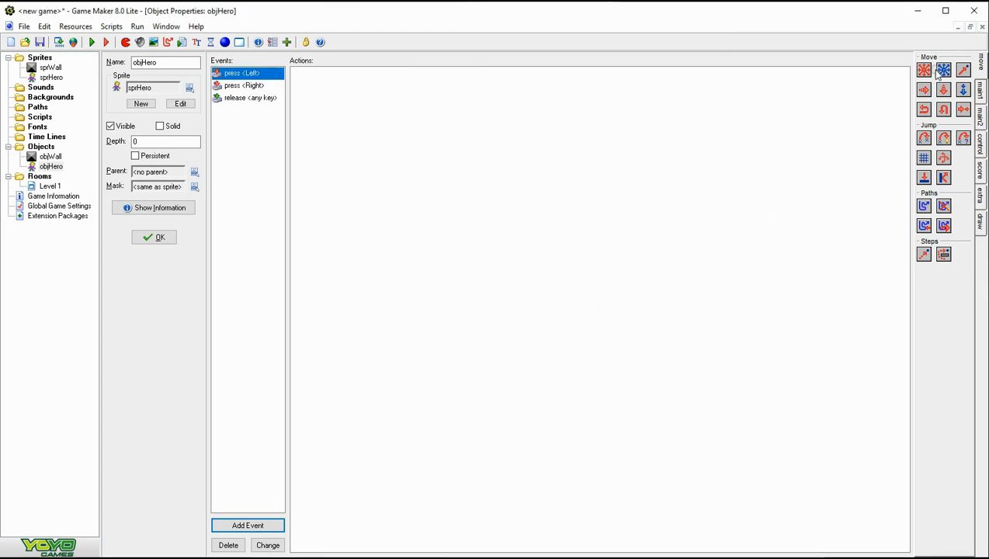
pyautogui.moveTo(925, 72); pyautogui.dragTo(632, 149)
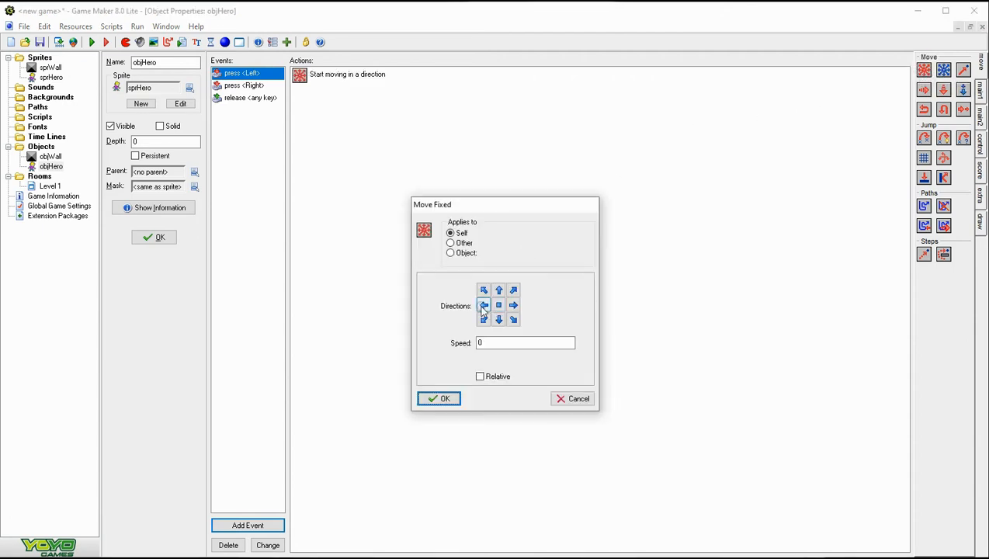
pyautogui.click(483, 306)
pyautogui.doubleClick(478, 342)
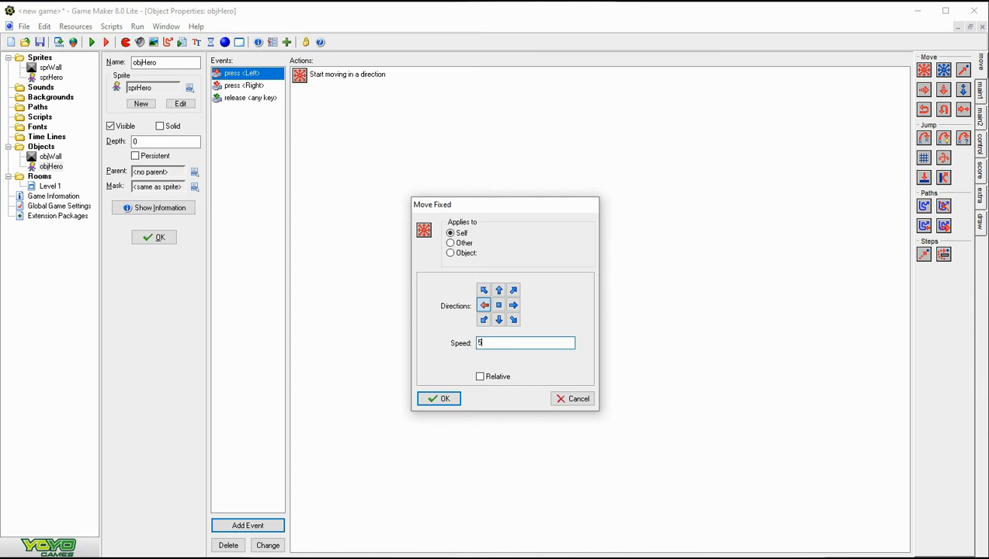
pyautogui.click(439, 392)
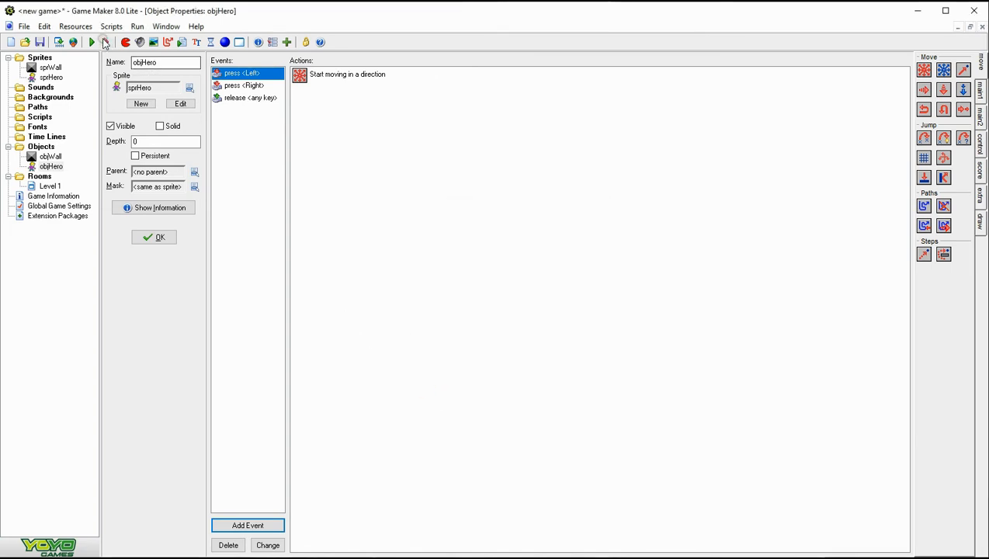
# Step: Run the game, test the hero's left and right movement, and close the game
pyautogui.click(93, 43)
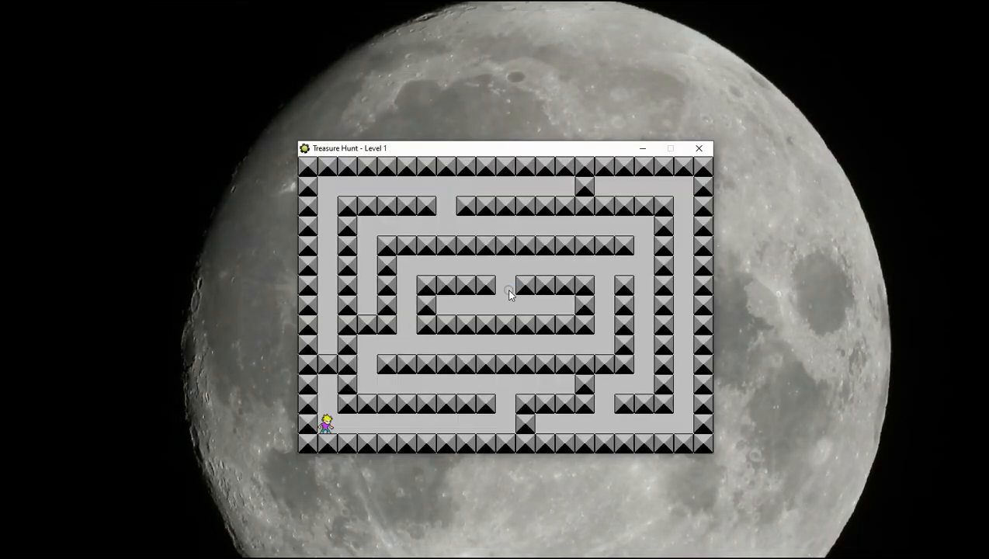
pyautogui.press('Right')
pyautogui.press('Left')
pyautogui.press('Right')
pyautogui.press('Left')
pyautogui.press('Right')
pyautogui.press('Left')
pyautogui.click(697, 150)
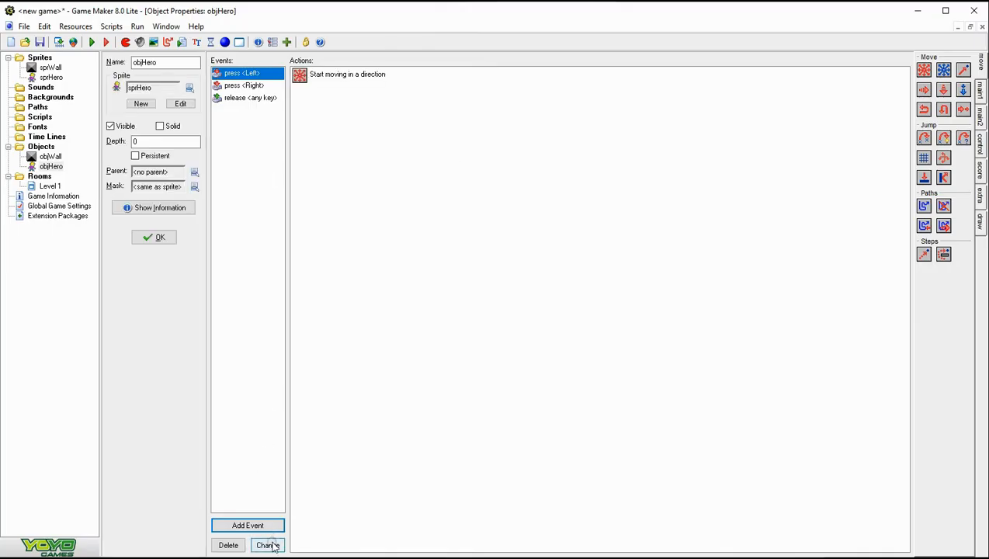
# Step: Add an <Up> Key Press event to objHero with a Move Fixed action set to the up direction at speed 5
pyautogui.click(243, 527)
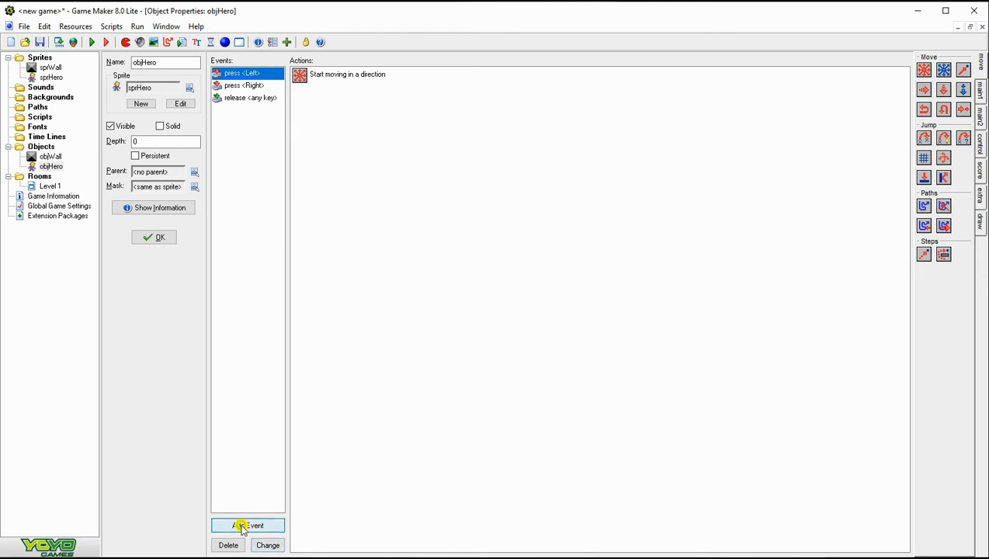
pyautogui.click(530, 309)
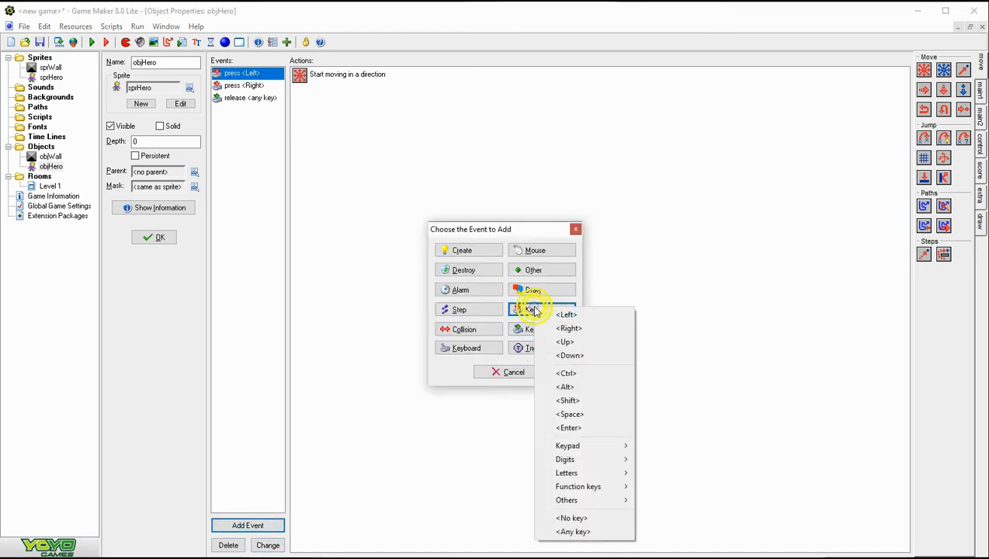
pyautogui.click(564, 343)
pyautogui.moveTo(924, 72); pyautogui.dragTo(852, 126)
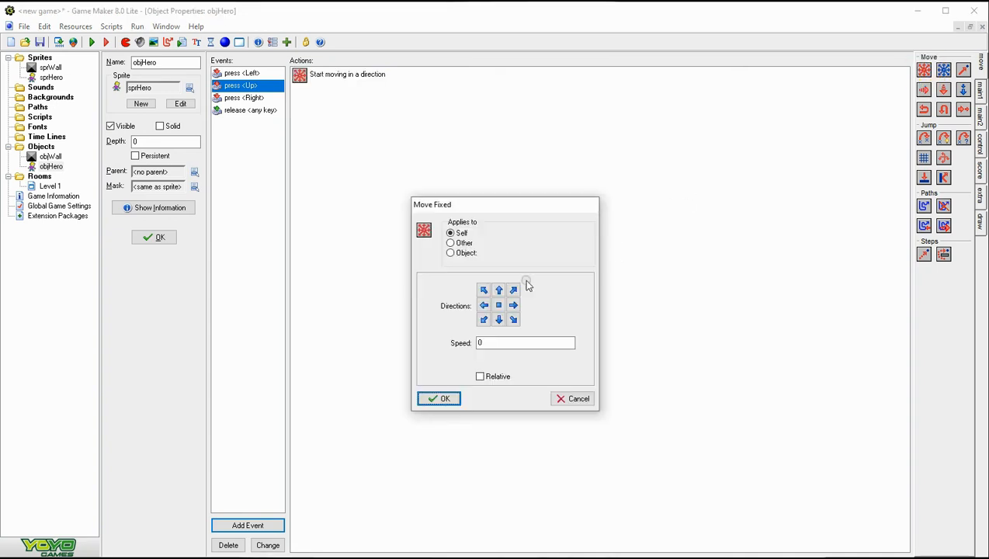
pyautogui.click(499, 289)
pyautogui.doubleClick(479, 342)
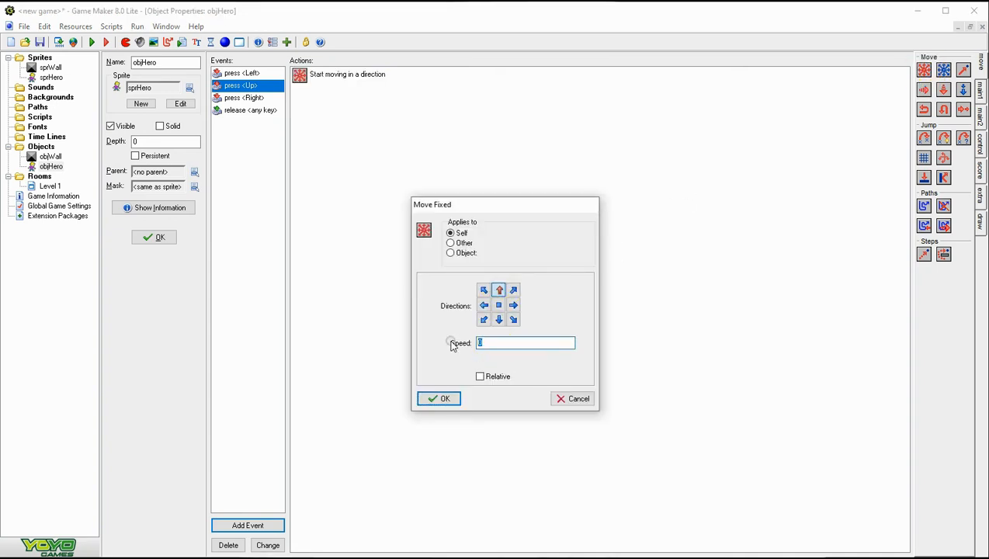
pyautogui.write('5')
pyautogui.click(437, 397)
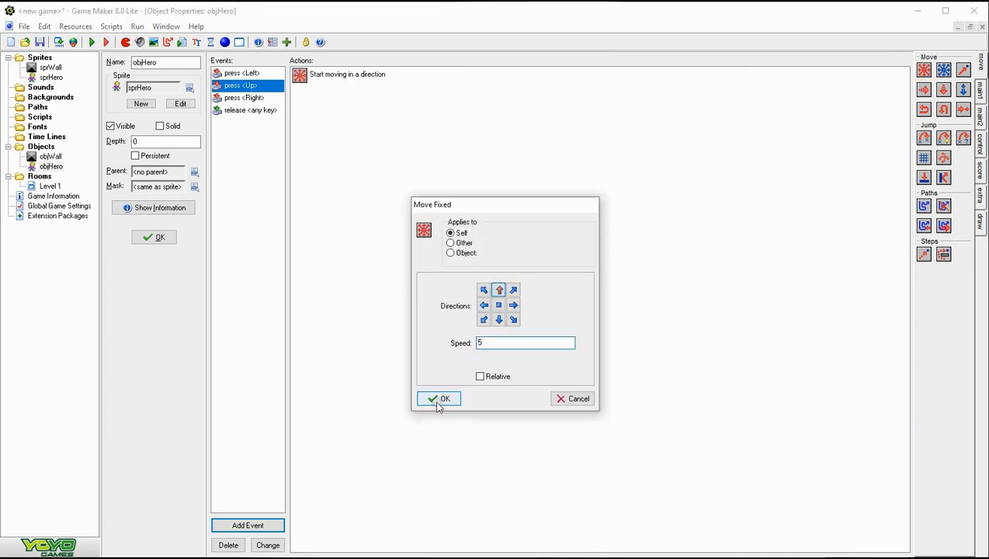
# Step: Add a <Down> Key Press event to objHero with a Move Fixed action set to the down direction
pyautogui.click(277, 524)
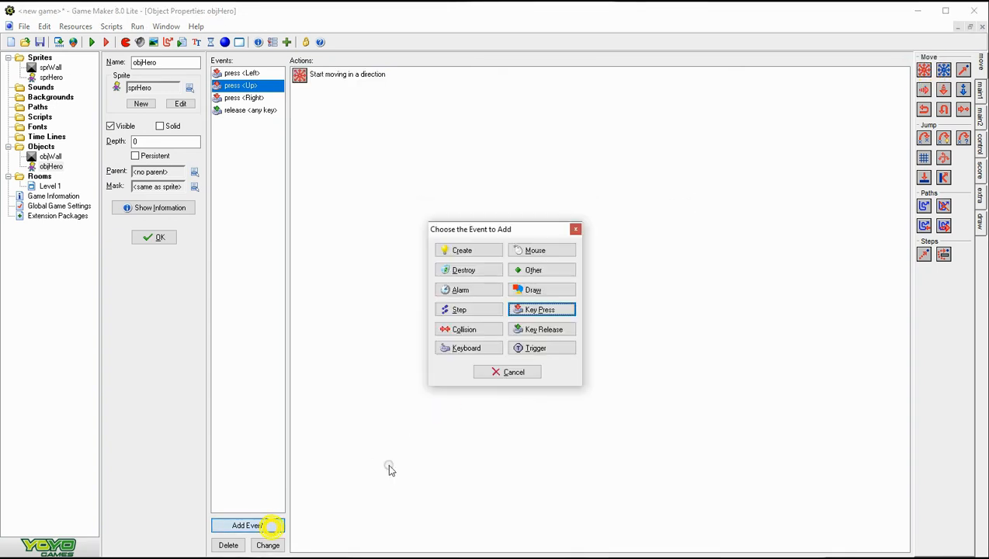
pyautogui.click(537, 310)
pyautogui.click(583, 357)
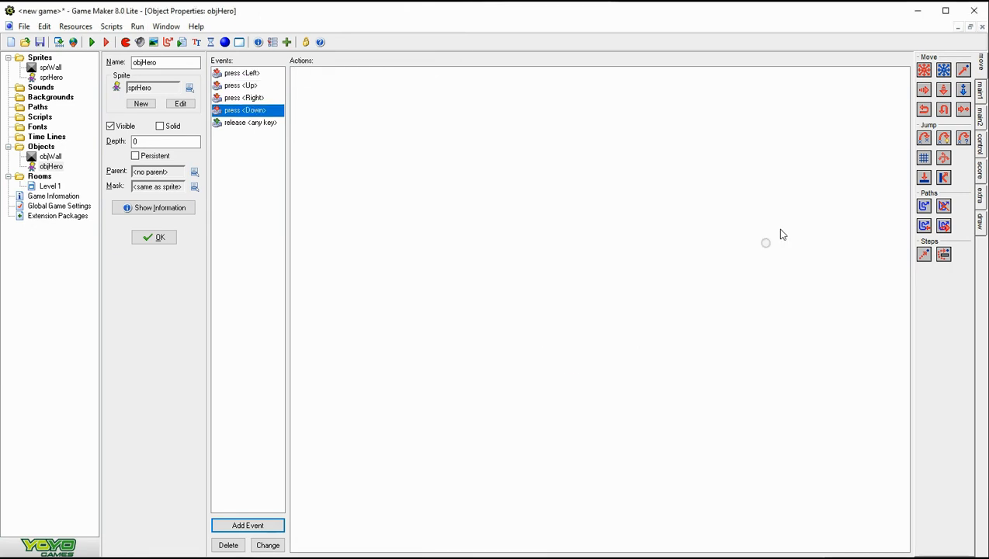
pyautogui.moveTo(924, 70); pyautogui.dragTo(830, 126)
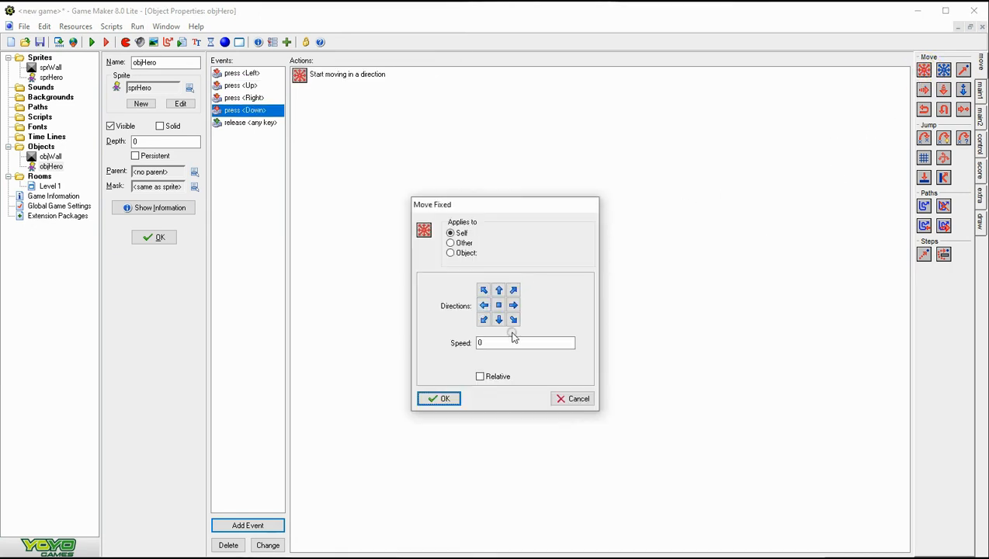
pyautogui.click(499, 320)
pyautogui.doubleClick(487, 342)
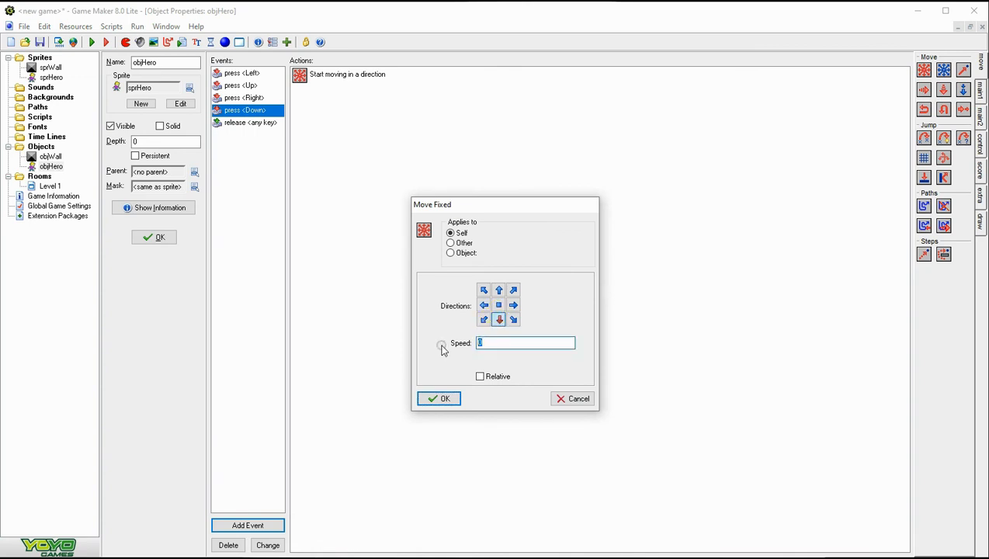
pyautogui.click(433, 398)
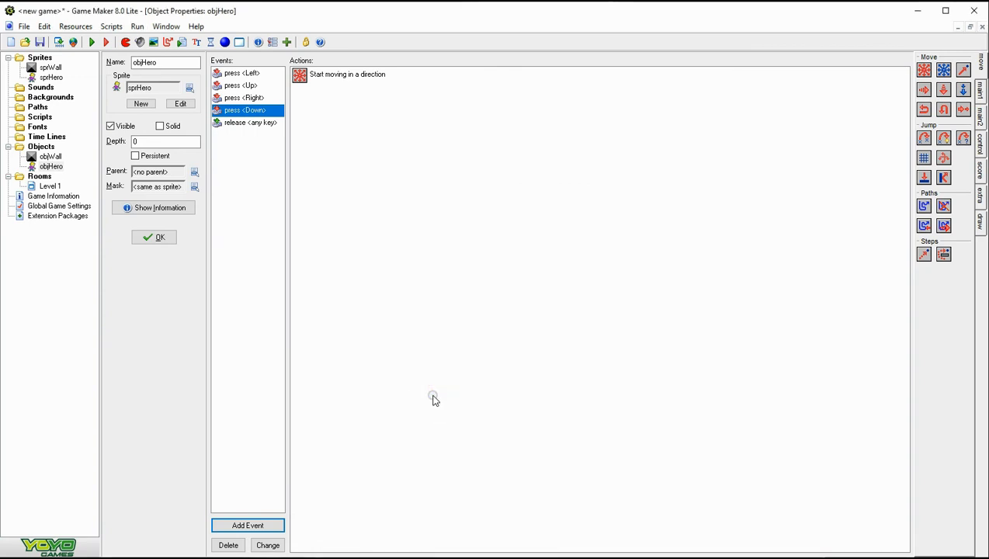
# Step: Run the game, test the hero's movement in all four directions and against the walls, and close the game
pyautogui.click(91, 42)
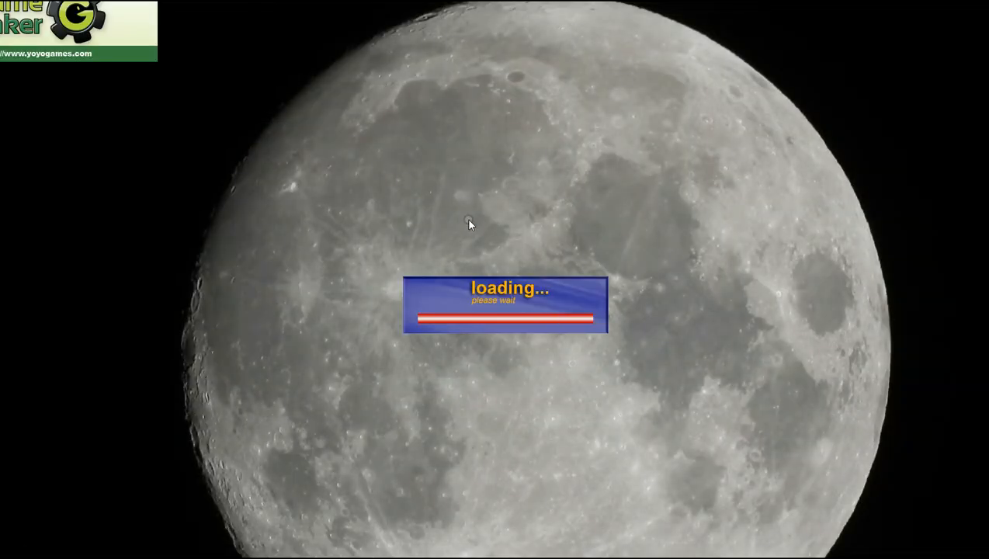
pyautogui.press('Right')
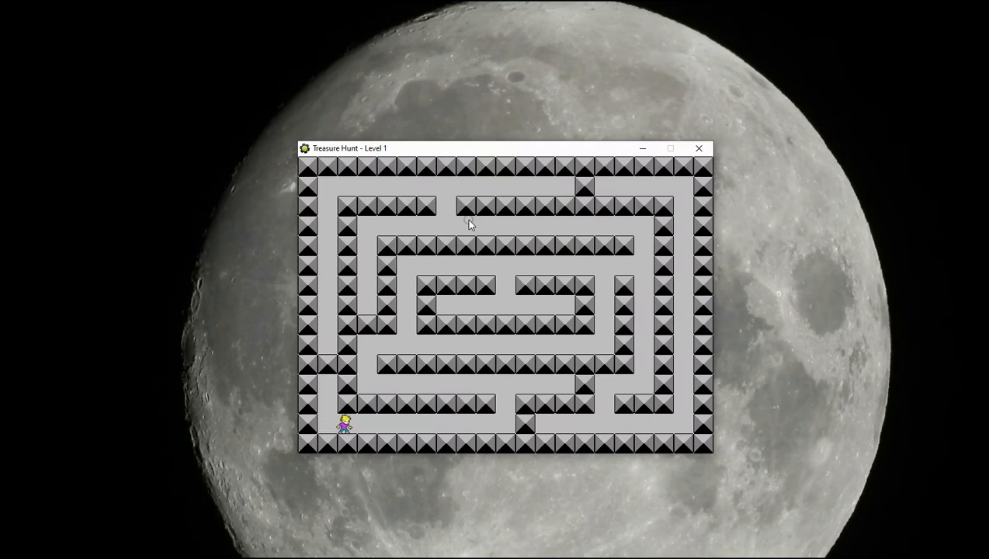
pyautogui.press('Left')
pyautogui.press('Left')
pyautogui.press('Up')
pyautogui.press('Down')
pyautogui.press('Down')
pyautogui.press('Right')
pyautogui.press('Right')
pyautogui.press('Left')
pyautogui.press('Up')
pyautogui.press('Down')
pyautogui.press('Down')
pyautogui.press('Right')
pyautogui.press('Left')
pyautogui.click(699, 148)
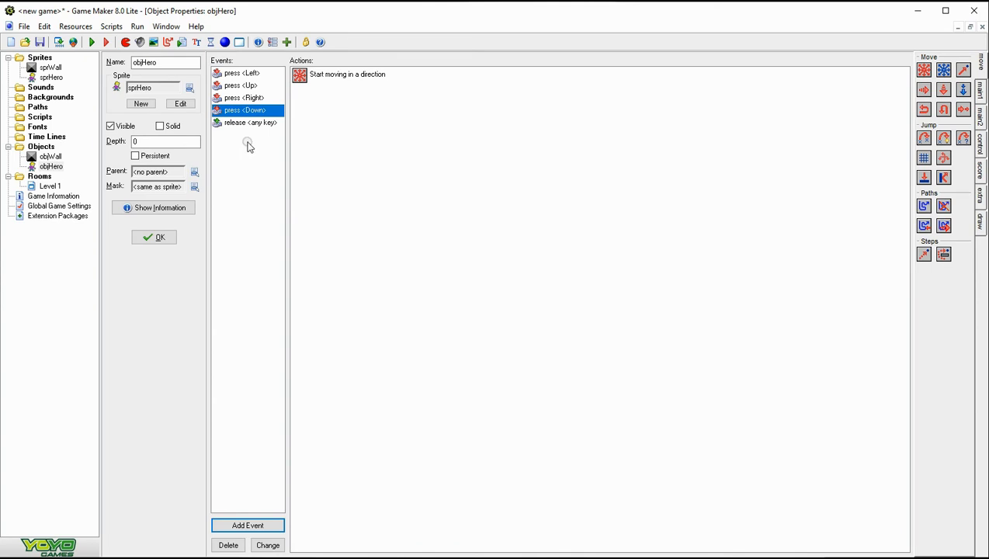
# Step: Add a Collision event with objWall to objHero, containing a Move Fixed action with the centre stop direction and speed 0
pyautogui.click(240, 525)
pyautogui.click(468, 329)
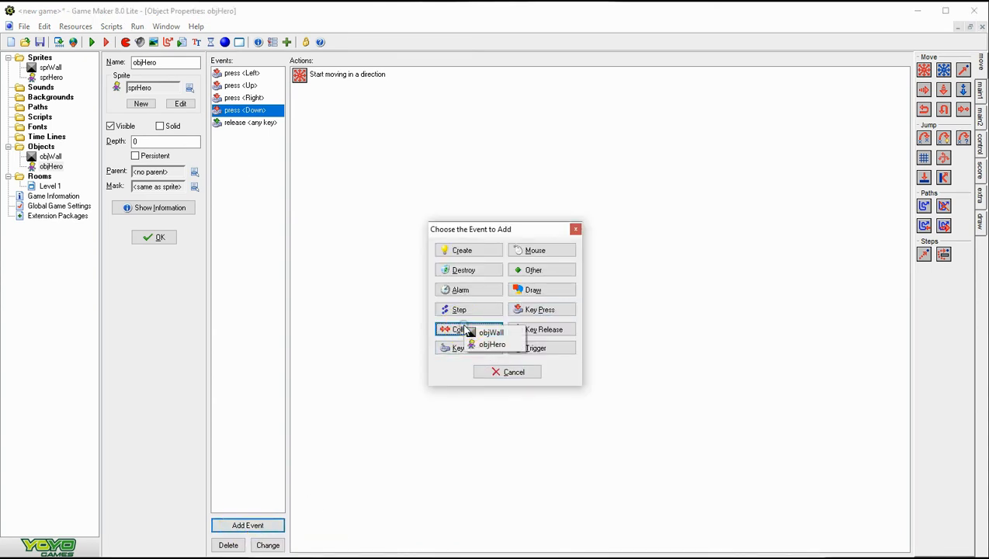
pyautogui.click(485, 333)
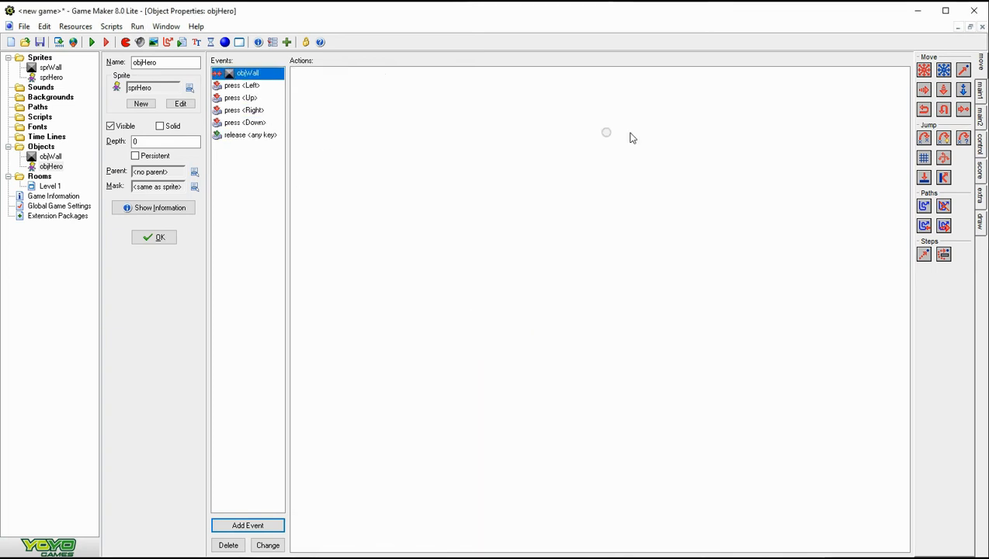
pyautogui.moveTo(925, 70); pyautogui.dragTo(463, 216)
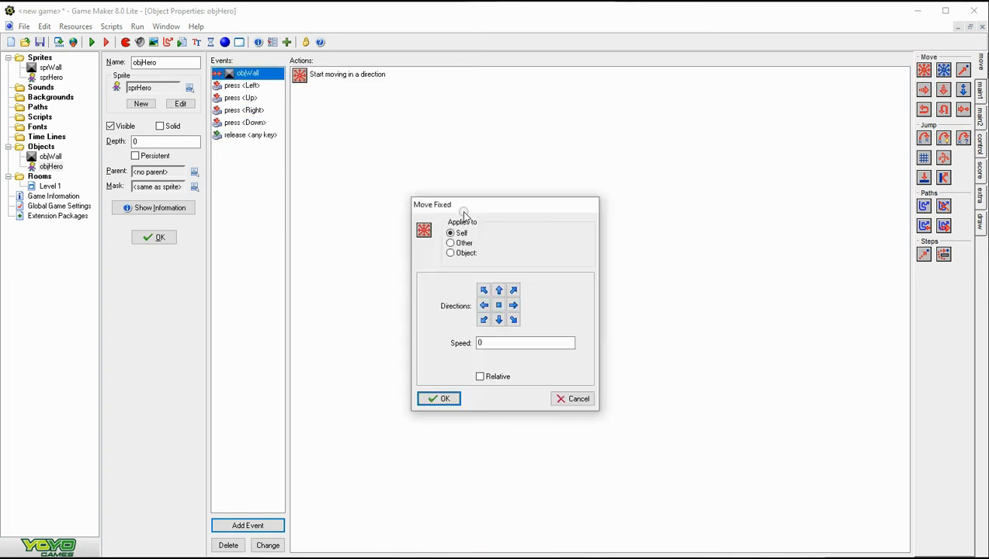
pyautogui.click(499, 305)
pyautogui.click(441, 399)
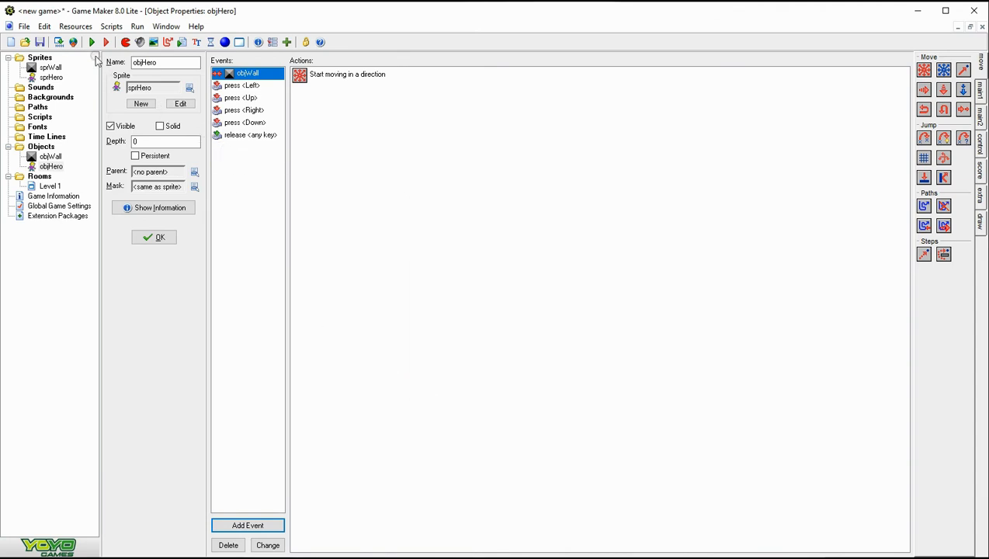
# Step: Run the game, test how the hero collides with the walls and moves through the corridors, and close the game
pyautogui.click(92, 43)
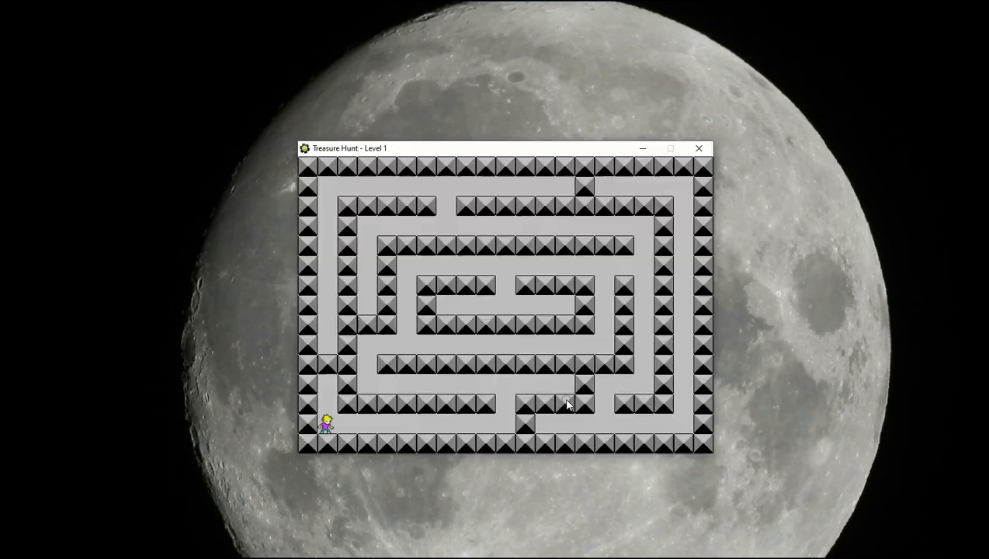
pyautogui.press('Right')
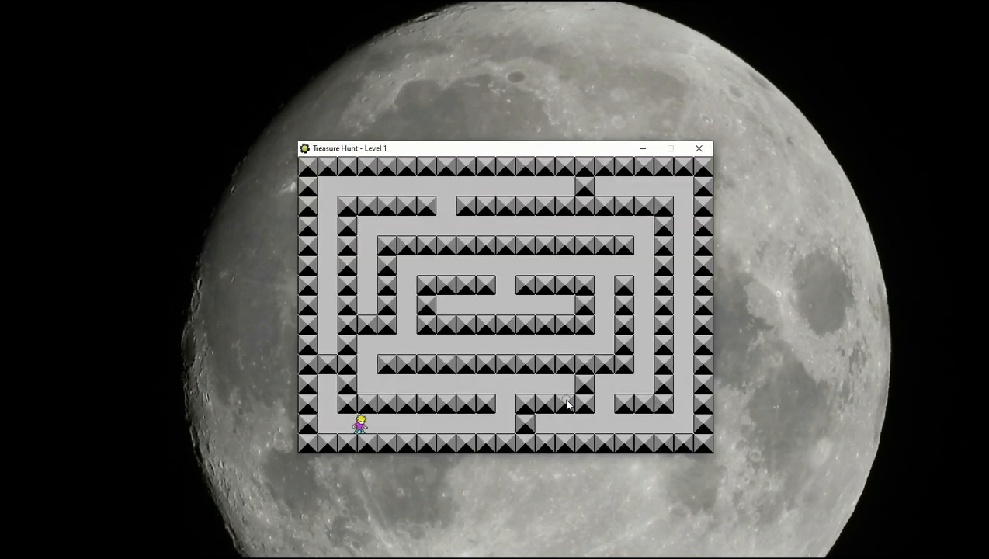
pyautogui.press('Right')
pyautogui.press('Left')
pyautogui.press('Left')
pyautogui.press('Up')
pyautogui.press('Down')
pyautogui.press('Up')
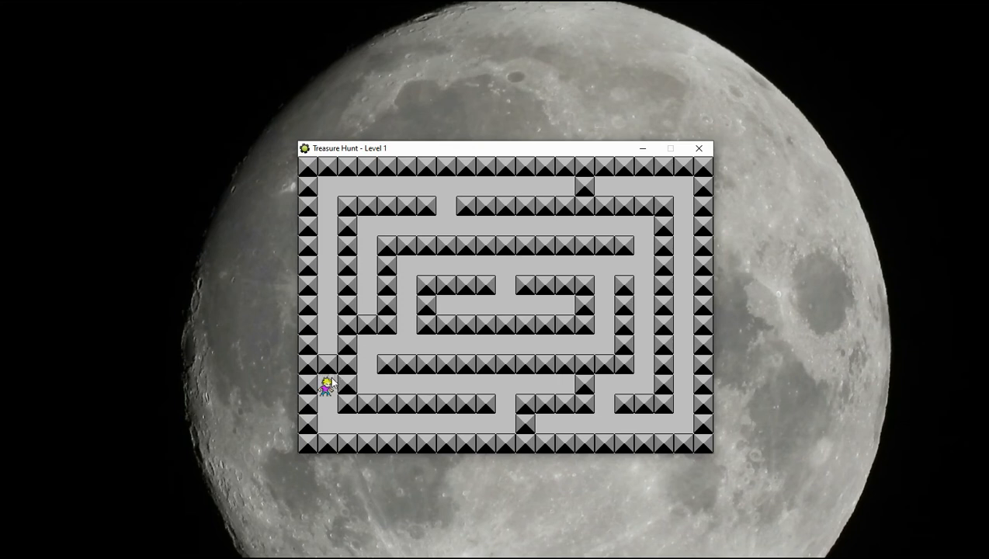
pyautogui.press('Down')
pyautogui.press('Down')
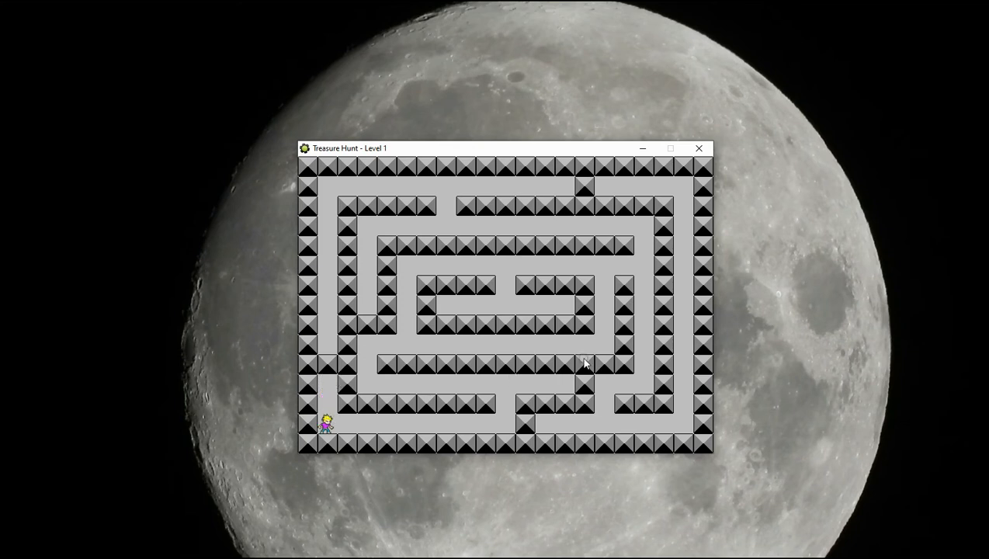
pyautogui.press('Up')
pyautogui.press('Up')
pyautogui.press('Down')
pyautogui.press('Down')
pyautogui.press('Up')
pyautogui.press('Up')
pyautogui.press('Down')
pyautogui.press('Down')
pyautogui.press('Up')
pyautogui.press('Up')
pyautogui.press('Down')
pyautogui.press('Down')
pyautogui.press('Right')
pyautogui.press('Right')
pyautogui.press('Right')
pyautogui.press('Right')
pyautogui.press('Right')
pyautogui.press('Right')
pyautogui.press('Right')
pyautogui.press('Right')
pyautogui.press('Right')
pyautogui.press('Up')
pyautogui.press('Up')
pyautogui.press('Down')
pyautogui.press('Down')
pyautogui.press('Left')
pyautogui.press('Left')
pyautogui.press('Left')
pyautogui.press('Left')
pyautogui.press('Left')
pyautogui.press('Left')
pyautogui.press('Left')
pyautogui.press('Left')
pyautogui.press('Left')
pyautogui.press('Up')
pyautogui.press('Up')
pyautogui.press('Down')
pyautogui.press('Down')
pyautogui.press('Right')
pyautogui.press('Right')
pyautogui.press('Right')
pyautogui.press('Right')
pyautogui.press('Right')
pyautogui.press('Right')
pyautogui.press('Right')
pyautogui.press('Right')
pyautogui.press('Right')
pyautogui.press('Left')
pyautogui.press('Left')
pyautogui.press('Left')
pyautogui.press('Left')
pyautogui.press('Left')
pyautogui.press('Left')
pyautogui.press('Left')
pyautogui.press('Left')
pyautogui.press('Left')
pyautogui.click(708, 151)
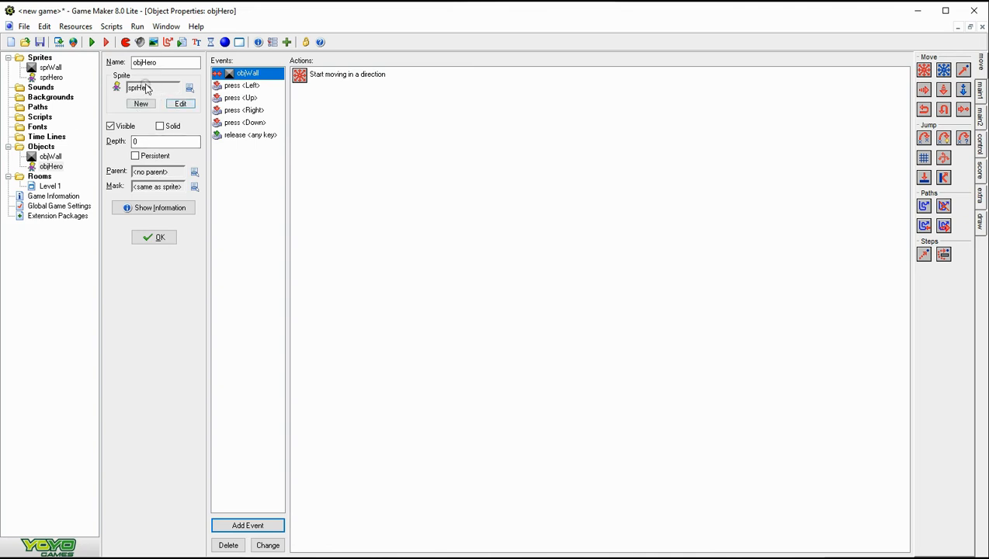
# Step: Open the properties of objHero's sprite for editing
pyautogui.click(181, 104)
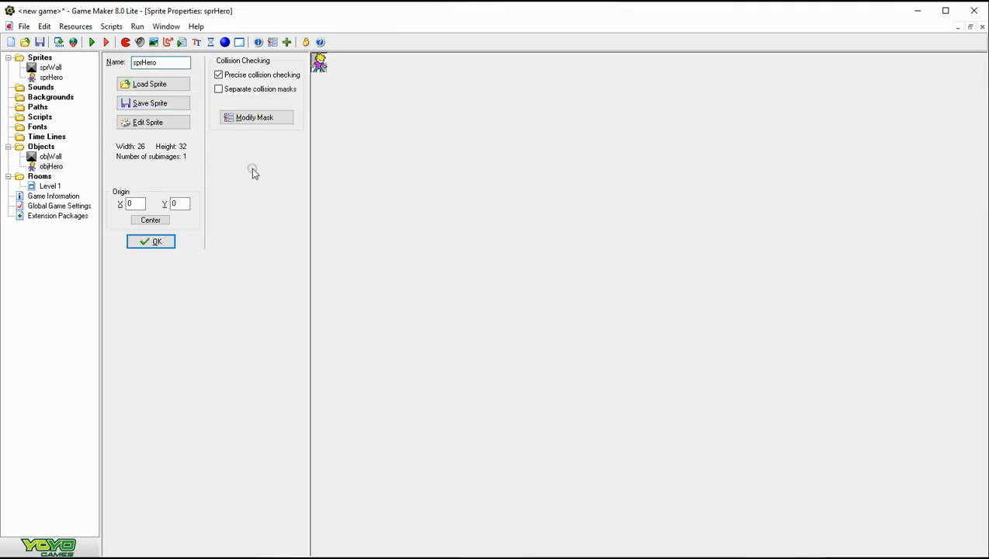
pyautogui.click(159, 123)
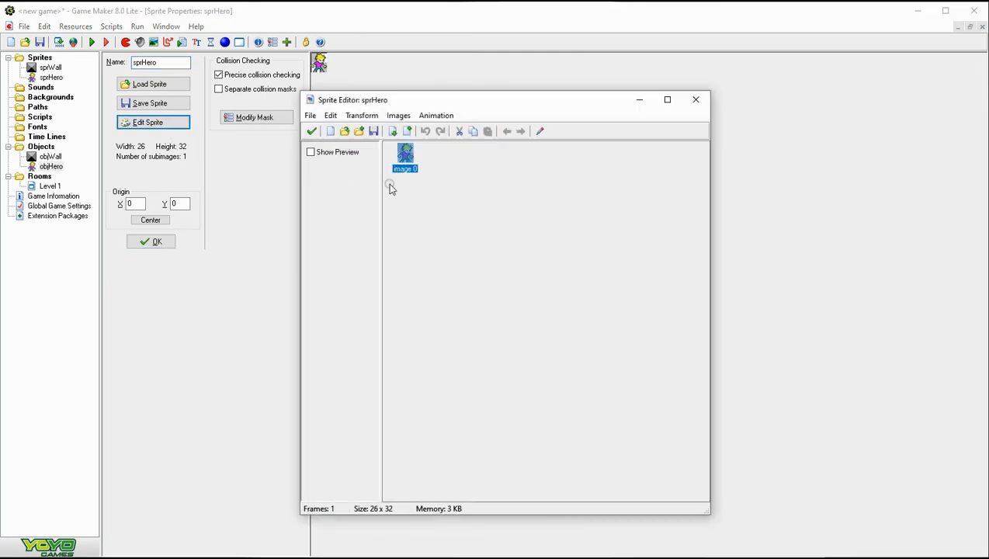
pyautogui.click(362, 117)
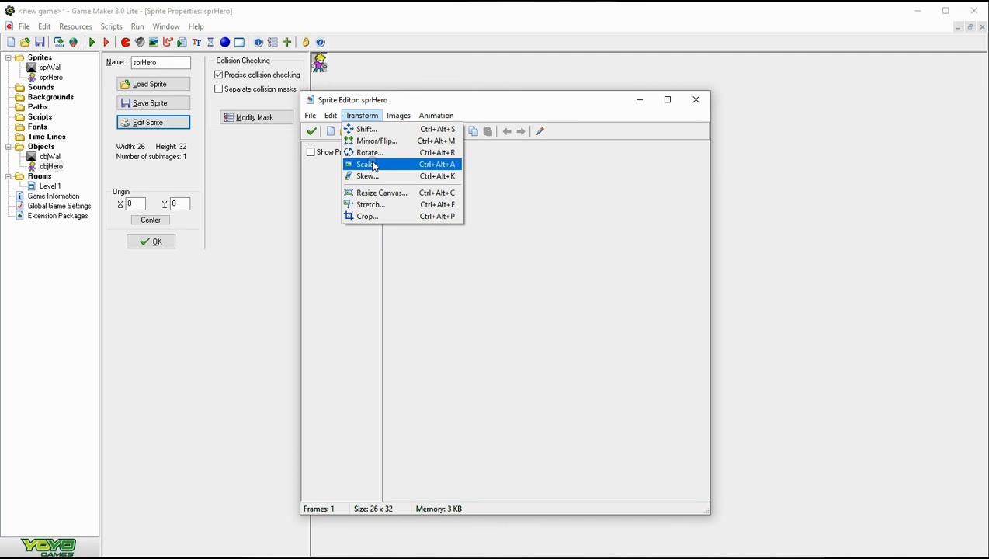
pyautogui.click(695, 99)
pyautogui.click(695, 99)
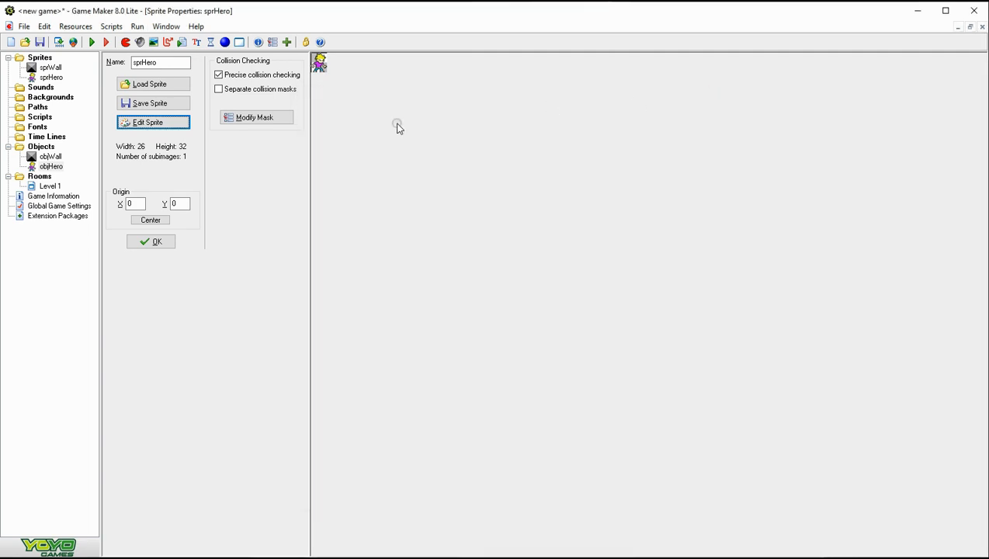
# Step: Scale the sprHero image to 85 percent, then accept the sprite changes and the objHero properties
pyautogui.click(158, 124)
pyautogui.click(353, 117)
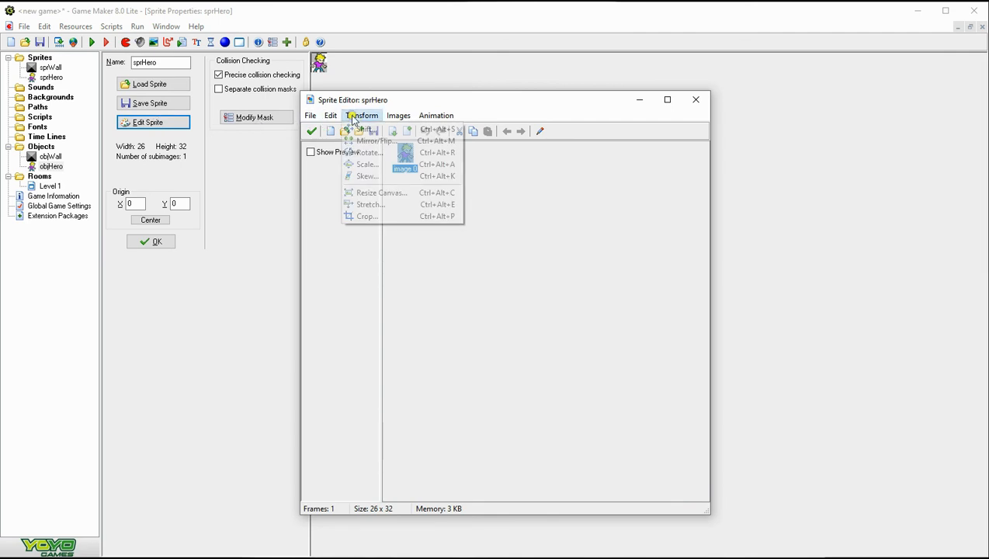
pyautogui.click(368, 164)
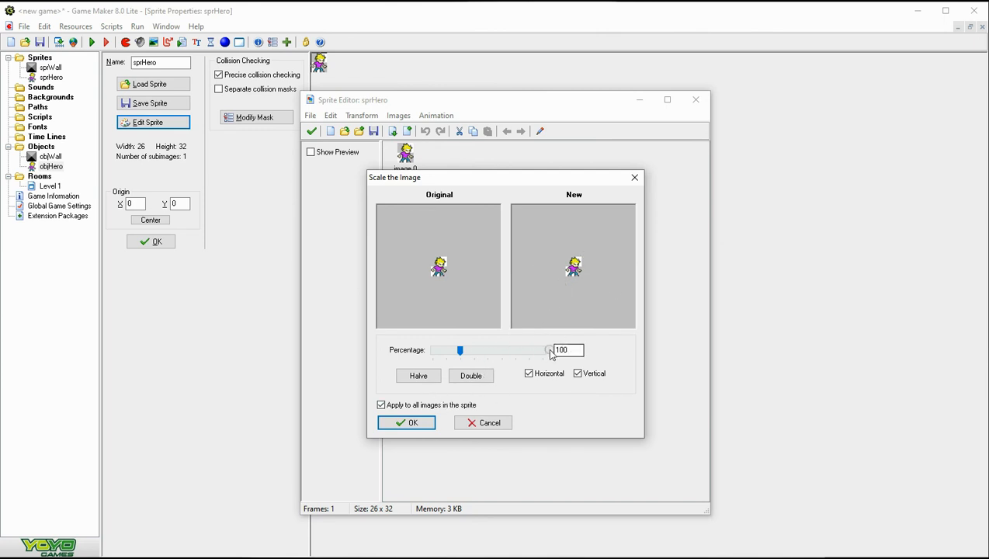
pyautogui.moveTo(461, 349); pyautogui.dragTo(458, 350)
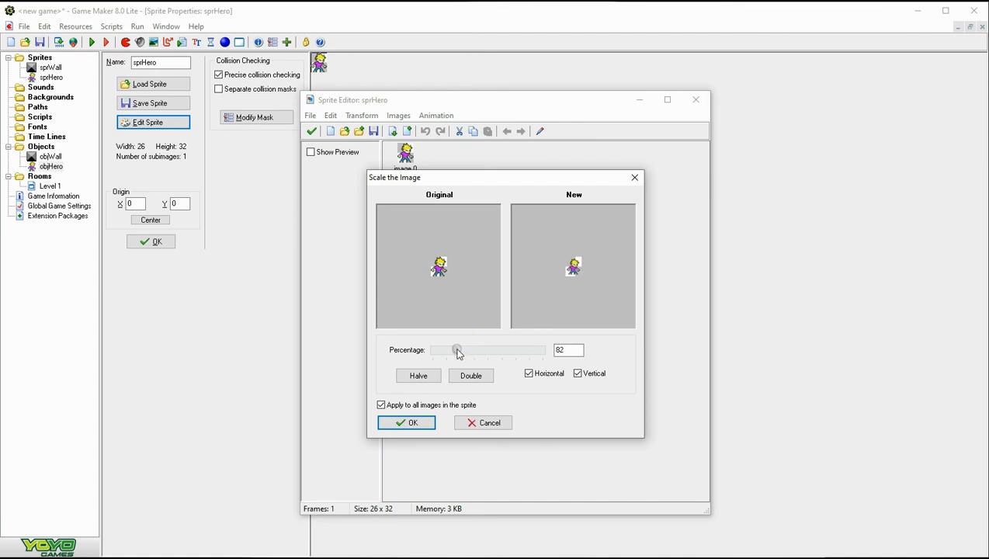
pyautogui.doubleClick(570, 350)
pyautogui.write('85')
pyautogui.click(409, 422)
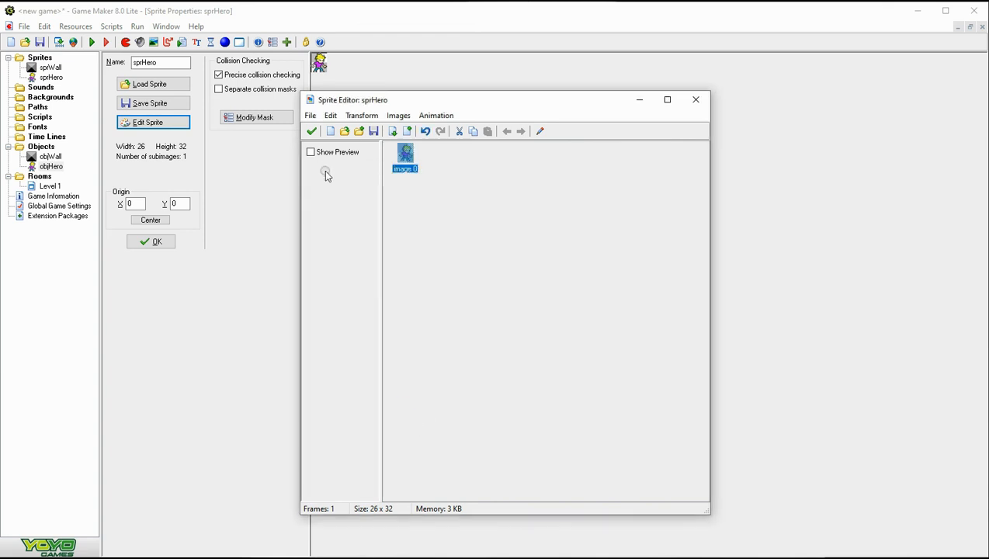
pyautogui.click(311, 131)
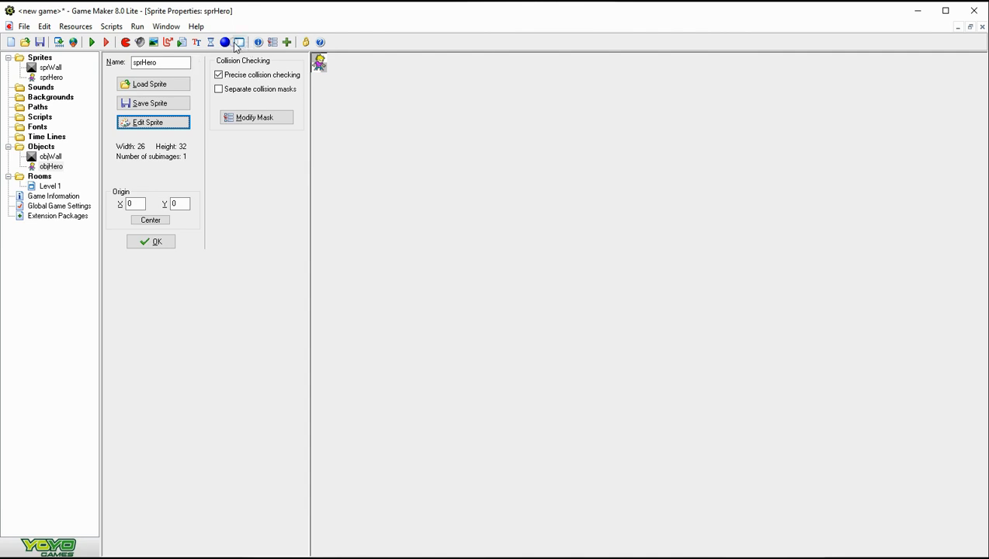
pyautogui.click(144, 244)
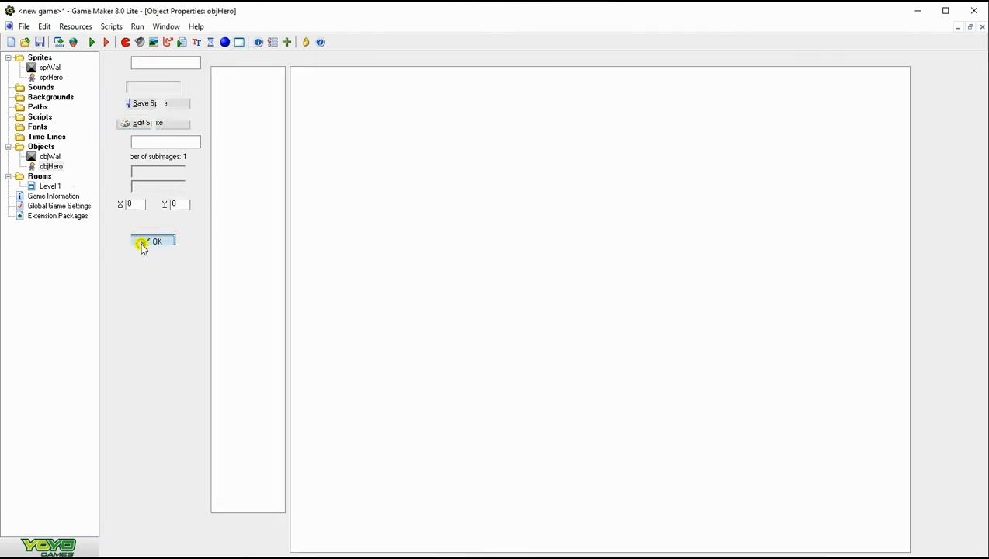
pyautogui.click(145, 239)
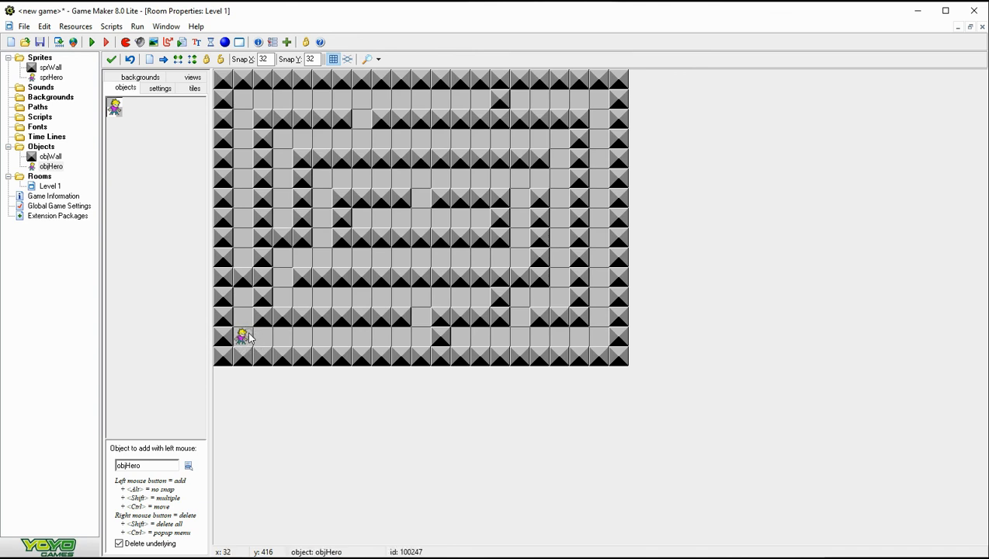
# Step: Run the game and test the scaled hero moving up and down the short corridor at its starting corner
pyautogui.click(92, 41)
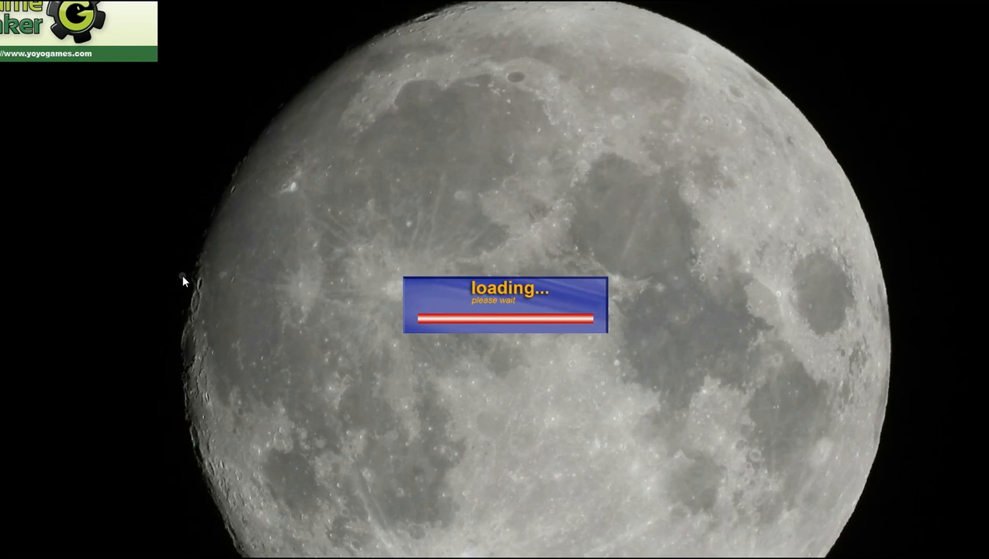
pyautogui.press('Up')
pyautogui.press('Up')
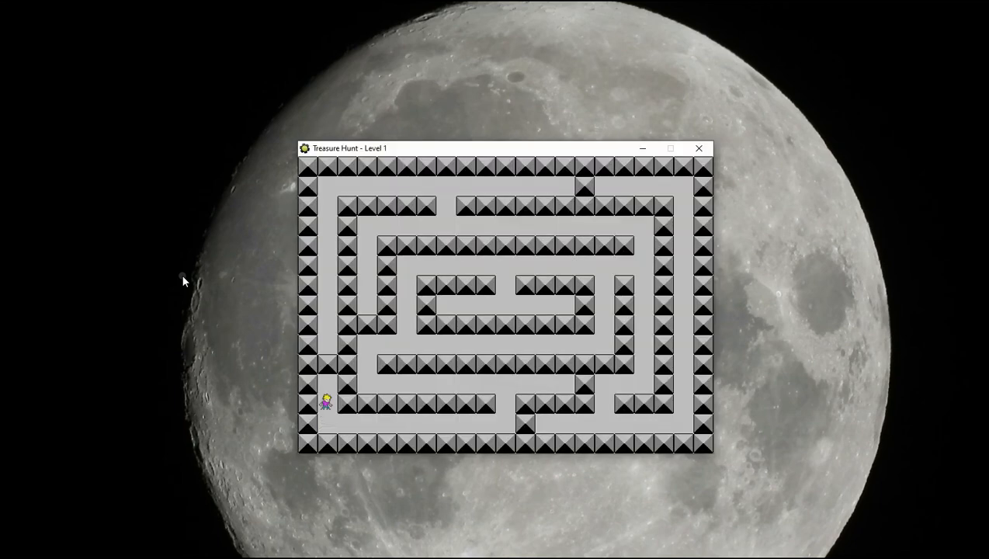
pyautogui.press('Down')
pyautogui.press('Down')
pyautogui.press('Up')
pyautogui.press('Up')
pyautogui.press('Down')
pyautogui.press('Down')
# Step: Guide the hero from the starting corner through the maze corridors and wall gaps into the central chamber
pyautogui.press('Right')
pyautogui.press('Right')
pyautogui.press('Right')
pyautogui.press('Right')
pyautogui.press('Right')
pyautogui.press('Right')
pyautogui.press('Right')
pyautogui.press('Right')
pyautogui.press('Right')
pyautogui.press('Up')
pyautogui.press('Up')
pyautogui.press('Left')
pyautogui.press('Left')
pyautogui.press('Left')
pyautogui.press('Left')
pyautogui.press('Left')
pyautogui.press('Left')
pyautogui.press('Left')
pyautogui.press('Up')
pyautogui.press('Up')
pyautogui.press('Right')
pyautogui.press('Right')
pyautogui.press('Right')
pyautogui.press('Right')
pyautogui.press('Right')
pyautogui.press('Right')
pyautogui.press('Right')
pyautogui.press('Right')
pyautogui.press('Right')
pyautogui.press('Right')
pyautogui.press('Right')
pyautogui.press('Right')
pyautogui.press('Up')
pyautogui.press('Up')
pyautogui.press('Up')
pyautogui.press('Up')
pyautogui.press('Left')
pyautogui.press('Left')
pyautogui.press('Left')
pyautogui.press('Left')
pyautogui.press('Left')
pyautogui.press('Down')
pyautogui.press('Down')
# Step: Test the hero's movement back and forth between the side walls of the central chamber
pyautogui.press('Left')
pyautogui.press('Left')
pyautogui.press('Left')
pyautogui.press('Right')
pyautogui.press('Right')
pyautogui.press('Right')
pyautogui.press('Right')
pyautogui.press('Right')
pyautogui.press('Right')
pyautogui.press('Left')
pyautogui.press('Left')
pyautogui.press('Left')
pyautogui.press('Left')
pyautogui.press('Left')
pyautogui.press('Left')
pyautogui.press('Right')
pyautogui.press('Right')
pyautogui.press('Right')
pyautogui.press('Right')
pyautogui.press('Left')
pyautogui.press('Left')
pyautogui.press('Right')
pyautogui.press('Right')
pyautogui.press('Right')
pyautogui.press('Left')
pyautogui.press('Left')
pyautogui.press('Left')
pyautogui.press('Left')
pyautogui.press('Right')
pyautogui.press('Right')
# Step: Guide the hero out of the central chamber and back through the gaps to the lowest corridor, testing movement there
pyautogui.press('Up')
pyautogui.press('Up')
pyautogui.press('Left')
pyautogui.press('Left')
pyautogui.press('Left')
pyautogui.press('Left')
pyautogui.press('Left')
pyautogui.press('Down')
pyautogui.press('Down')
pyautogui.press('Down')
pyautogui.press('Down')
pyautogui.press('Left')
pyautogui.press('Left')
pyautogui.press('Down')
pyautogui.press('Down')
pyautogui.press('Right')
pyautogui.press('Right')
pyautogui.press('Right')
pyautogui.press('Right')
pyautogui.press('Right')
pyautogui.press('Right')
pyautogui.press('Right')
pyautogui.press('Down')
pyautogui.press('Down')
pyautogui.press('Left')
pyautogui.press('Left')
pyautogui.press('Left')
pyautogui.press('Left')
pyautogui.press('Left')
pyautogui.press('Right')
pyautogui.press('Right')
pyautogui.press('Right')
pyautogui.press('Right')
pyautogui.press('Right')
pyautogui.press('Up')
pyautogui.press('Up')
pyautogui.press('Down')
pyautogui.press('Down')
pyautogui.press('Left')
pyautogui.press('Left')
pyautogui.press('Left')
pyautogui.press('Left')
pyautogui.press('Left')
pyautogui.press('Left')
pyautogui.press('Left')
pyautogui.press('Left')
pyautogui.press('Left')
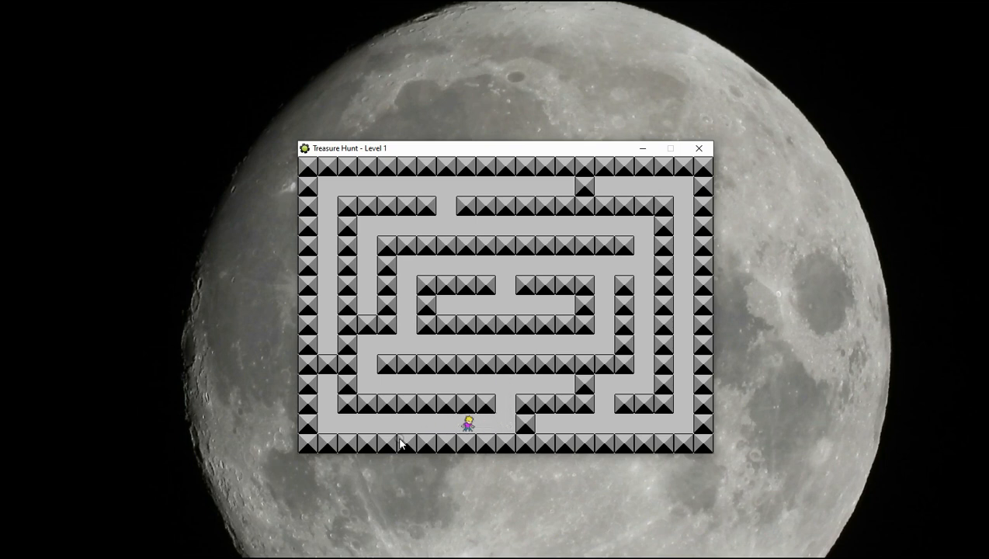